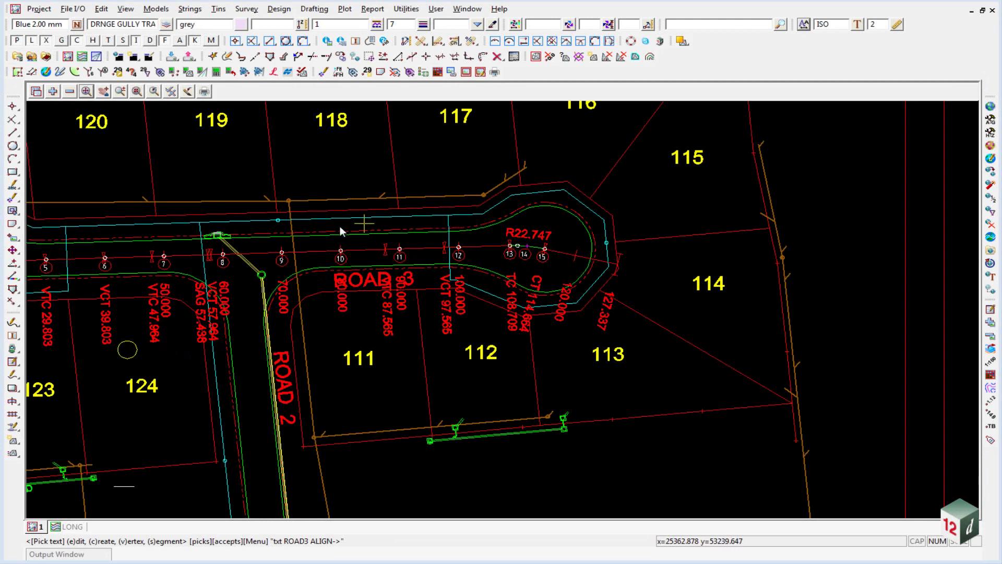
key("alt+Tab")
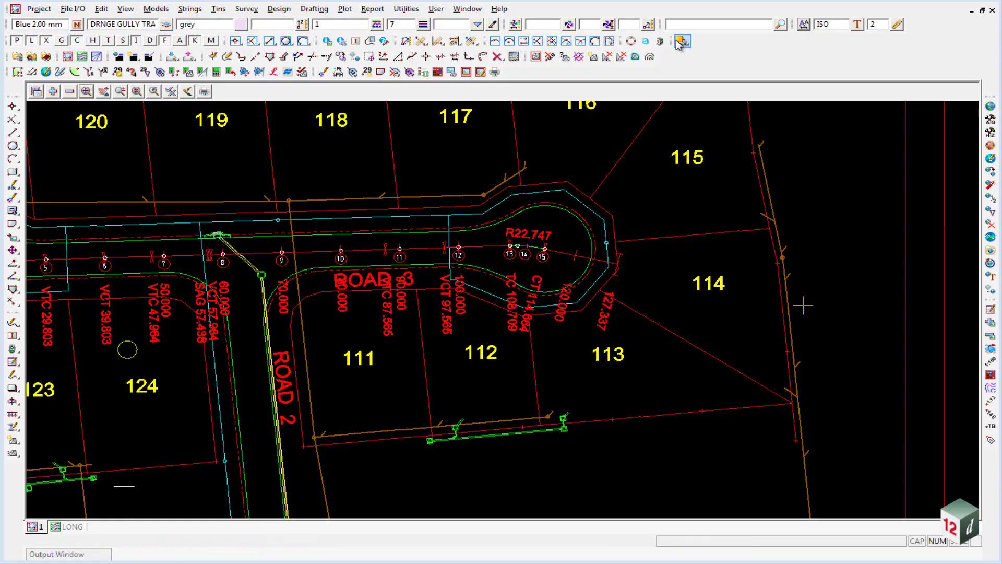
left_click(598, 45)
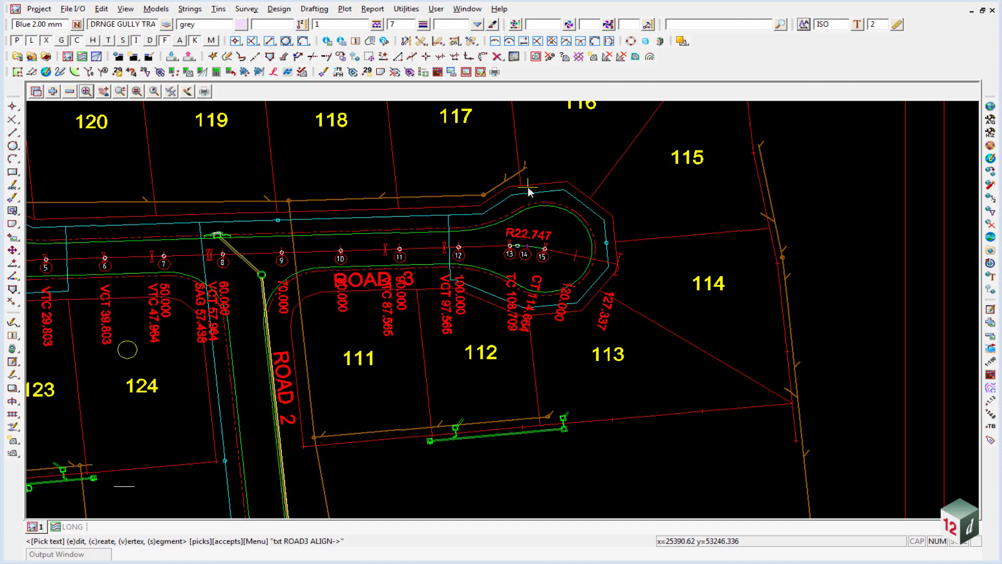
Remove every model except dwg 130828 KERB LIP from plan view 1.
left_click(68, 93)
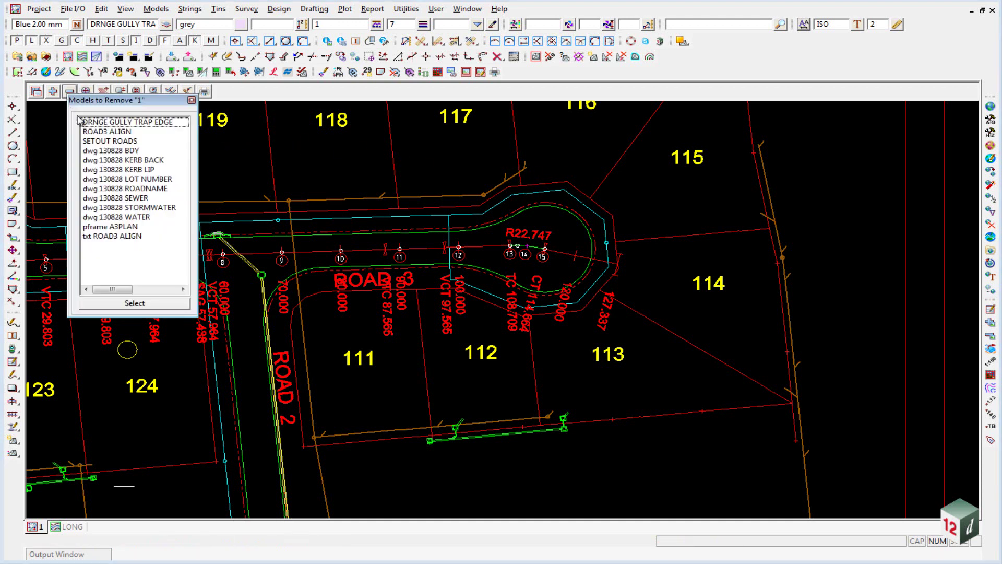
left_click_drag(110, 123, 124, 241)
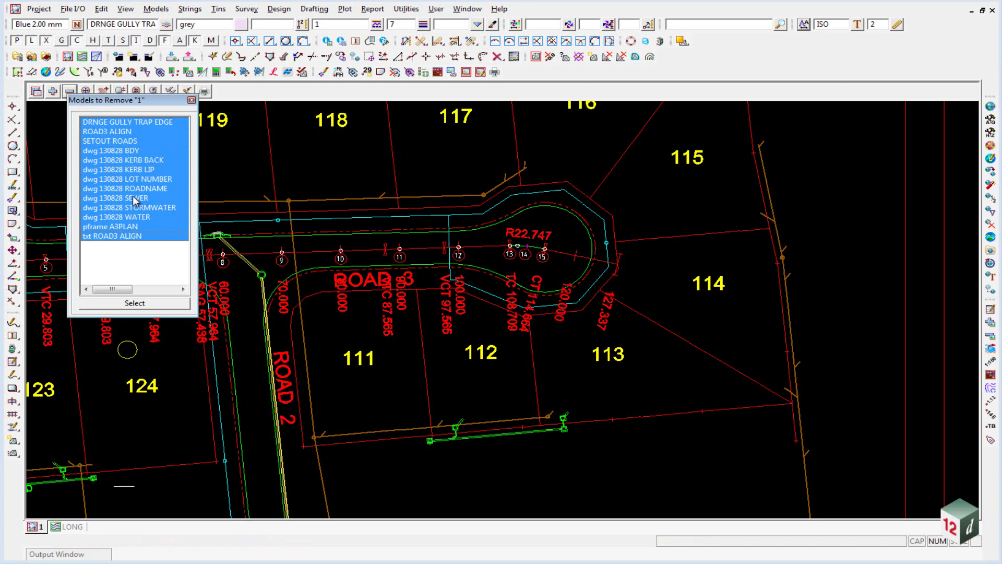
left_click(139, 171, "ctrl")
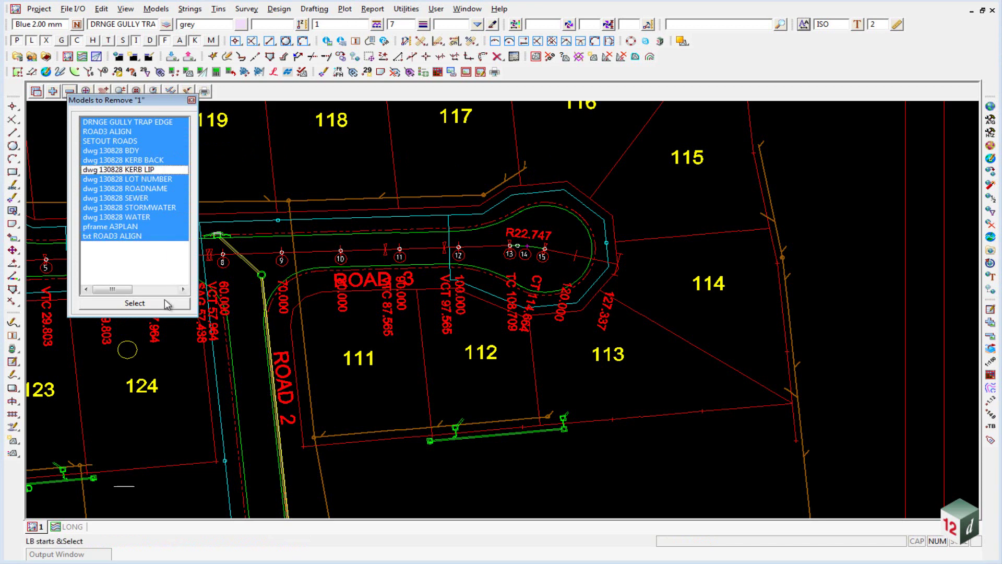
left_click(135, 303)
scroll(506, 221, "up", 2)
scroll(599, 224, "down", 1)
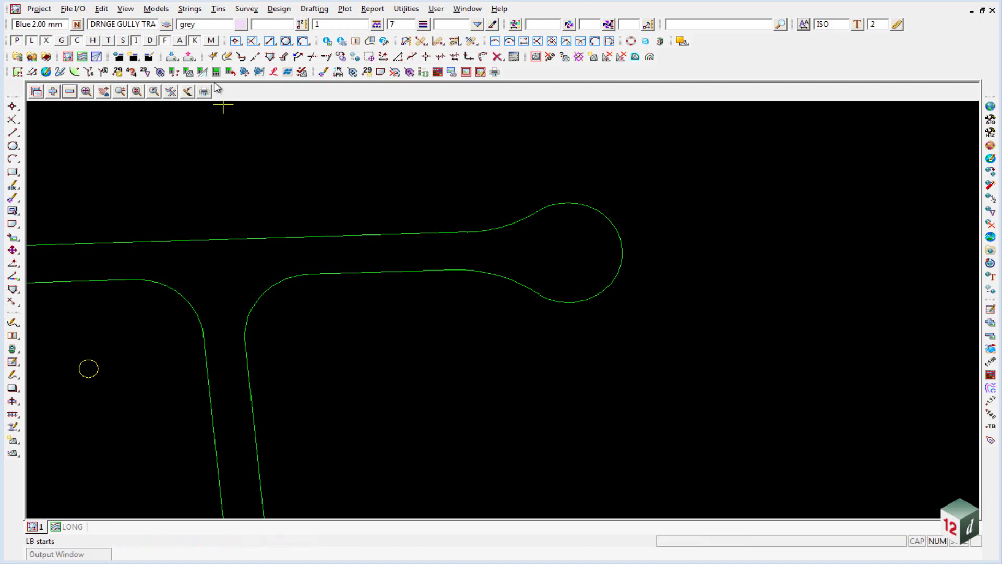
Duplicate the green kerb lip string into a new model KERB LIP with the colour magenta.
left_click(190, 9)
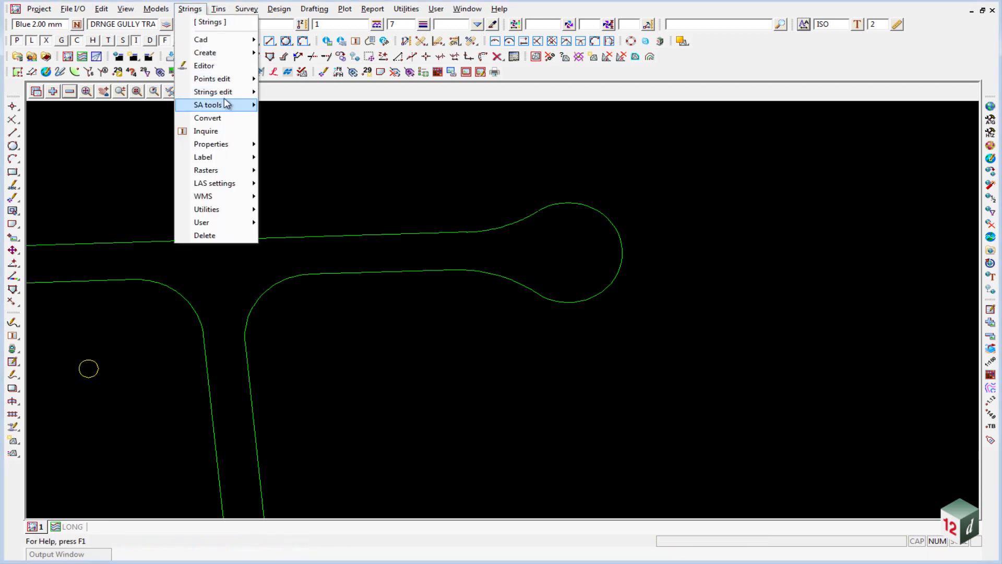
mouse_move(235, 92)
left_click(322, 165)
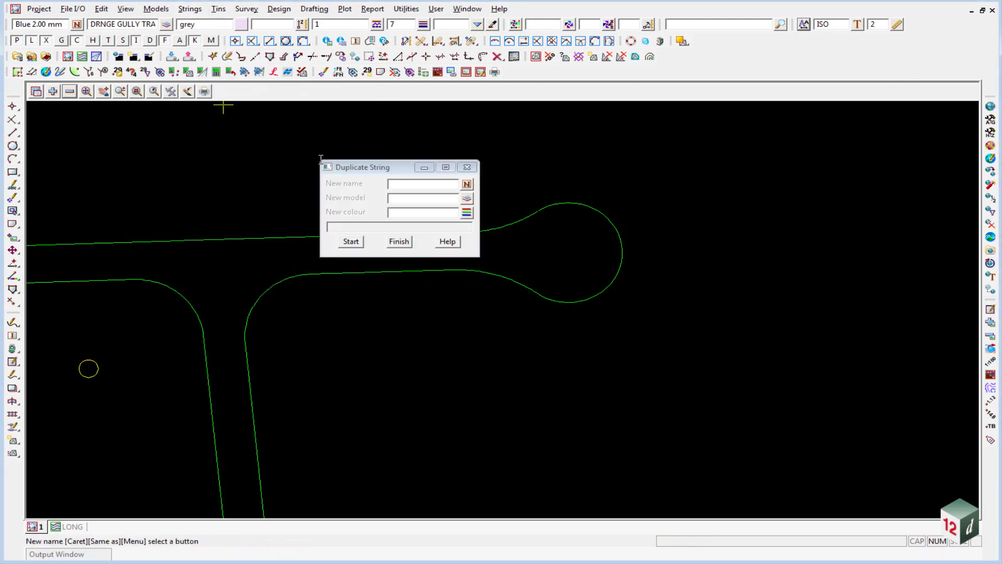
left_click_drag(385, 166, 398, 116)
left_click(417, 149)
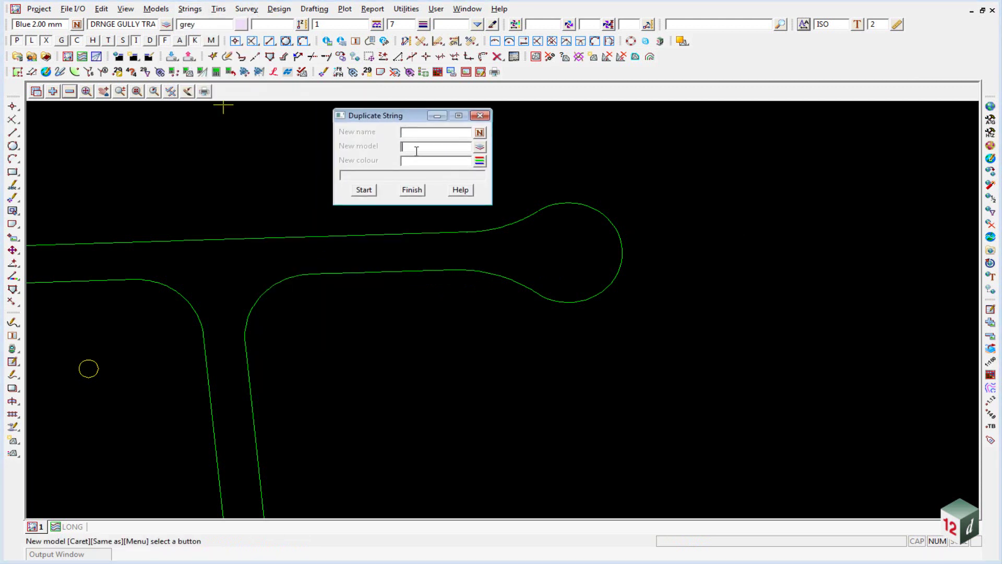
type("KERB LIP")
left_click(479, 160)
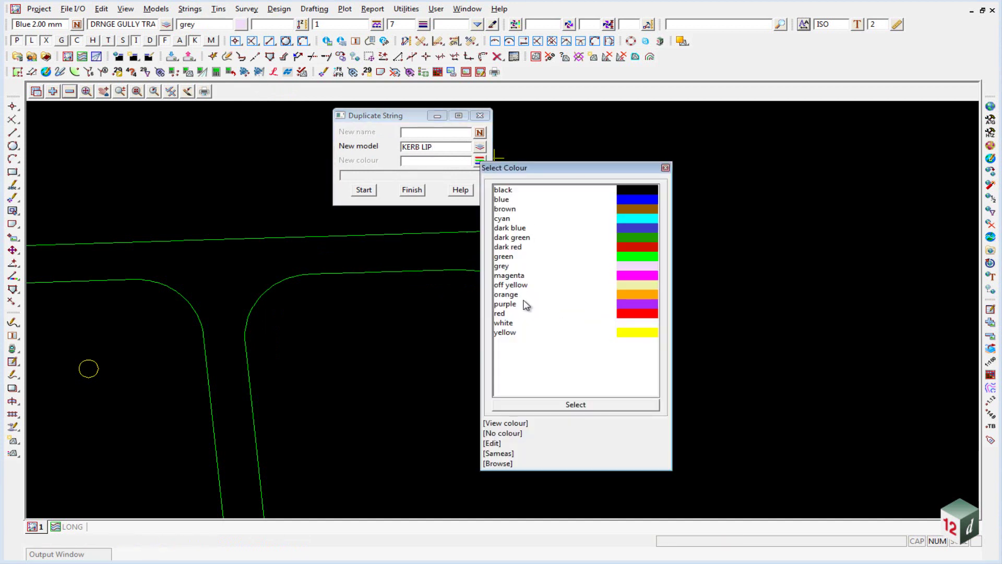
double_click(517, 276)
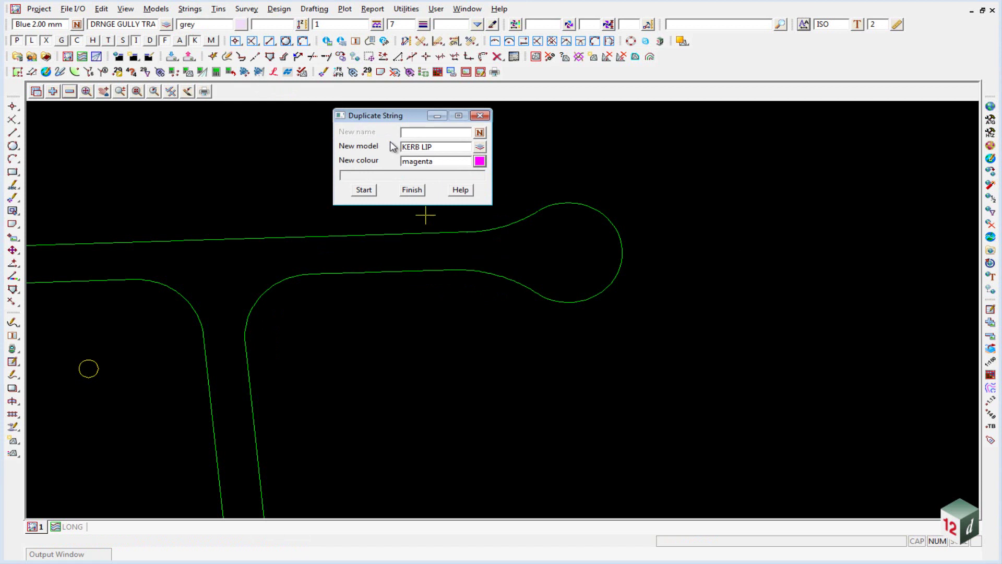
left_click(365, 191)
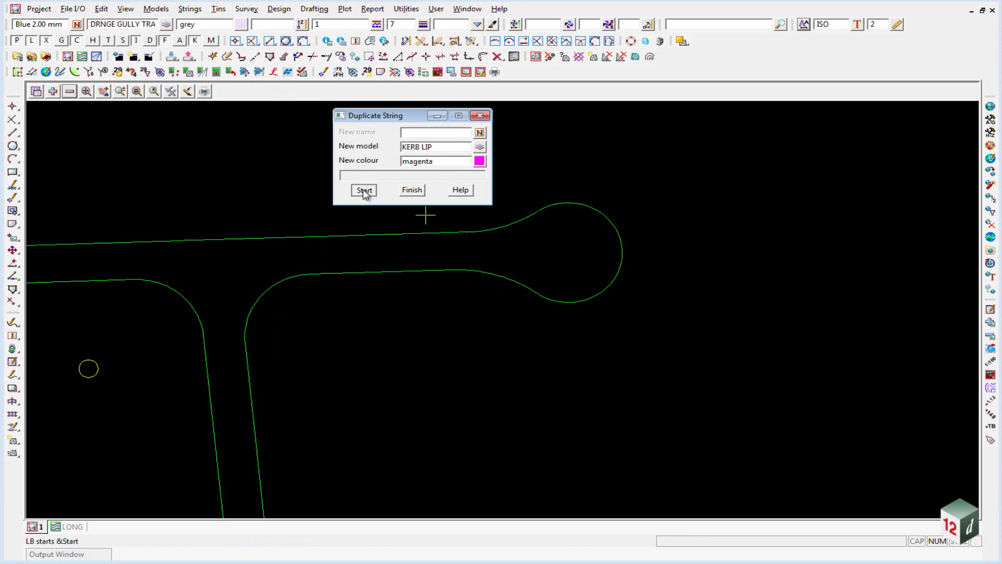
left_click(455, 237)
middle_click(455, 237)
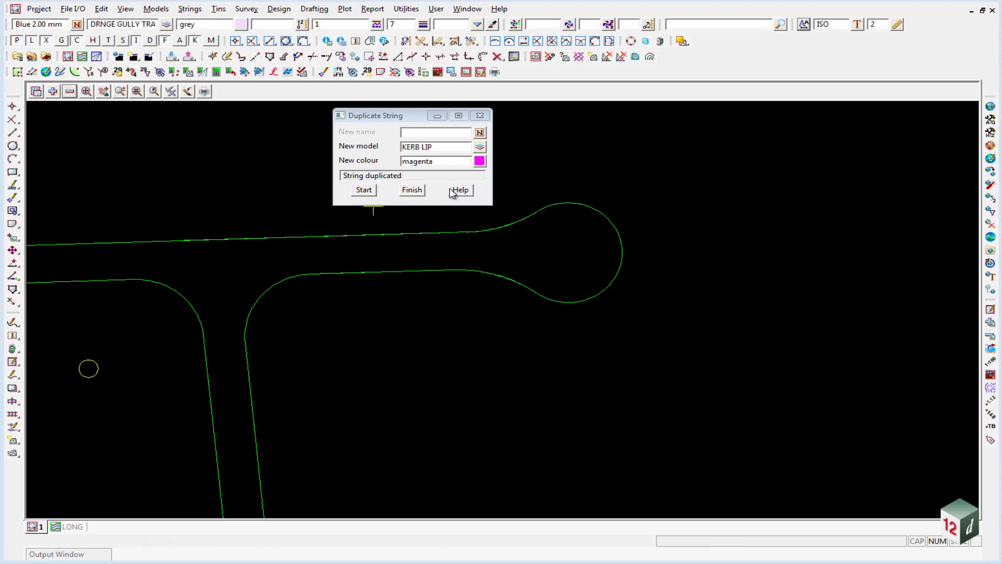
left_click(412, 190)
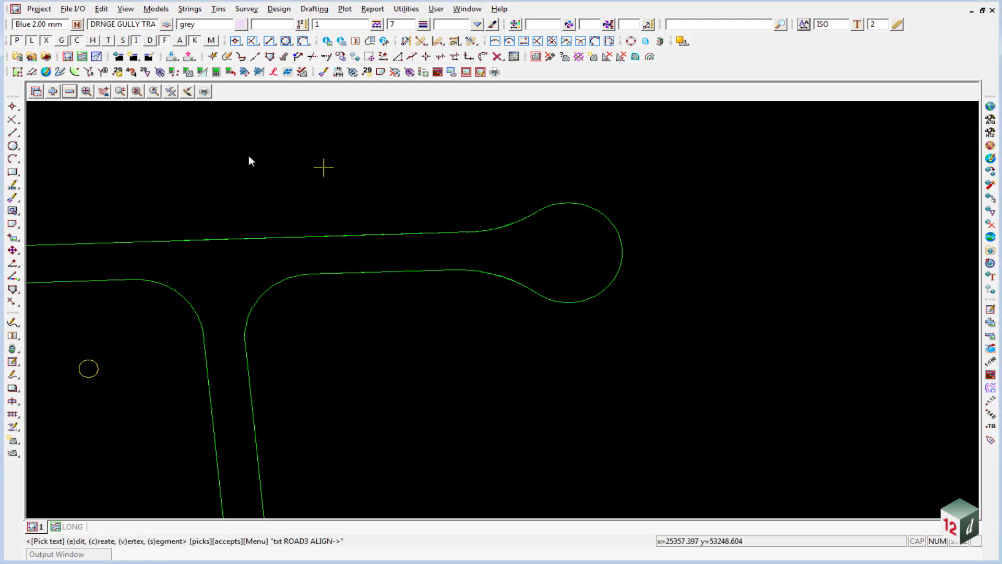
Replace the dwg 130828 KERB LIP model in plan view 1 with the KERB LIP model.
left_click(69, 92)
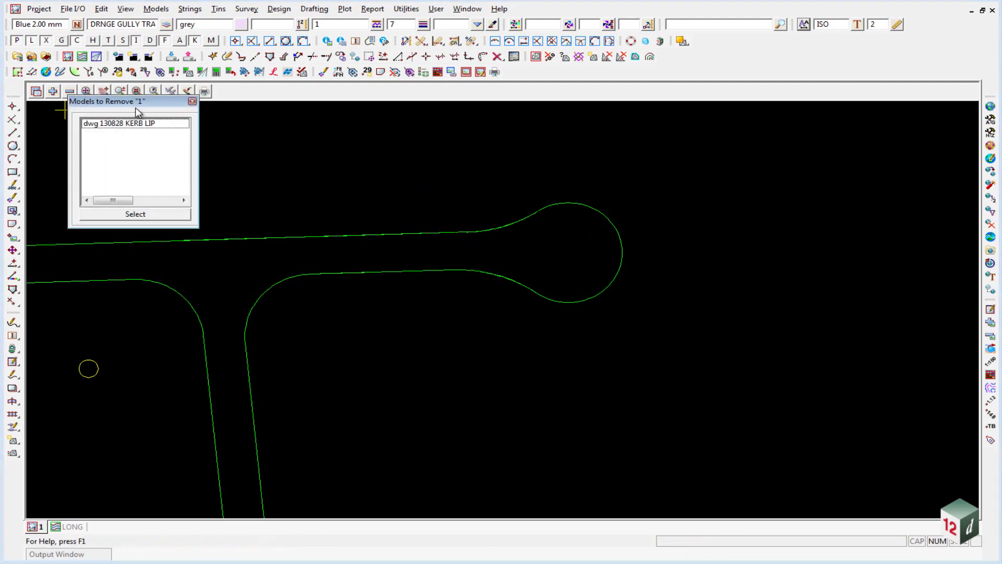
left_click(145, 124)
left_click(53, 91)
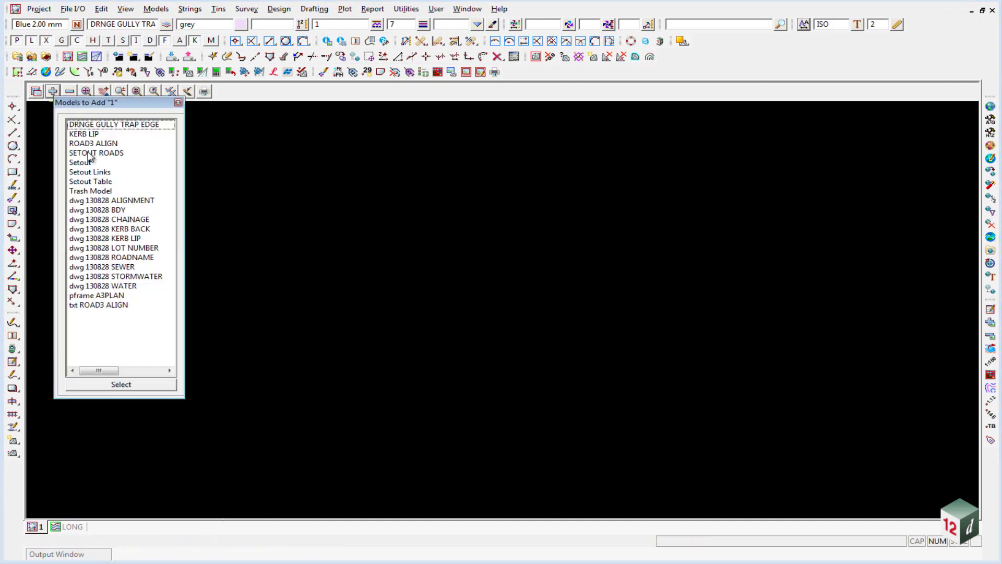
left_click(104, 131)
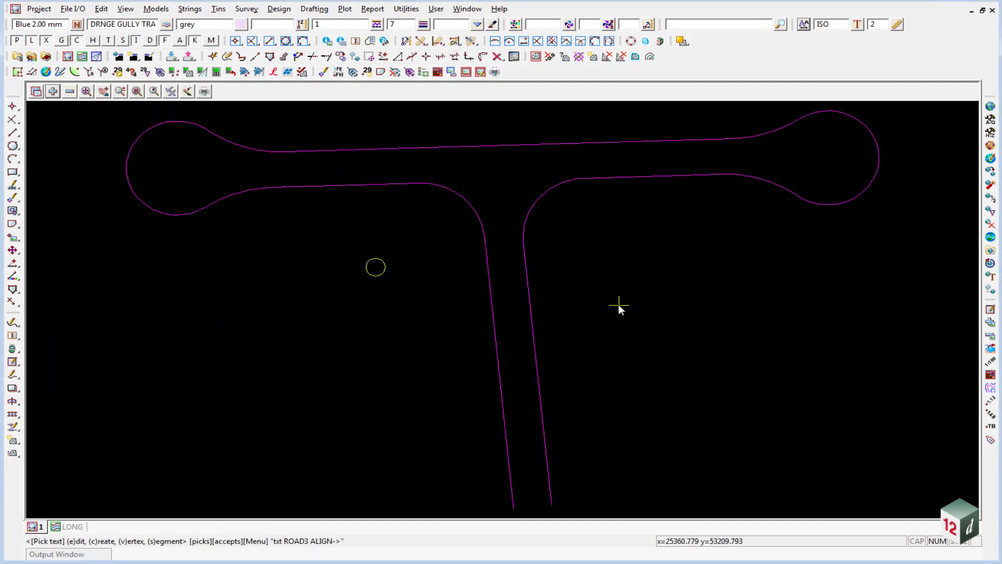
left_click(613, 297)
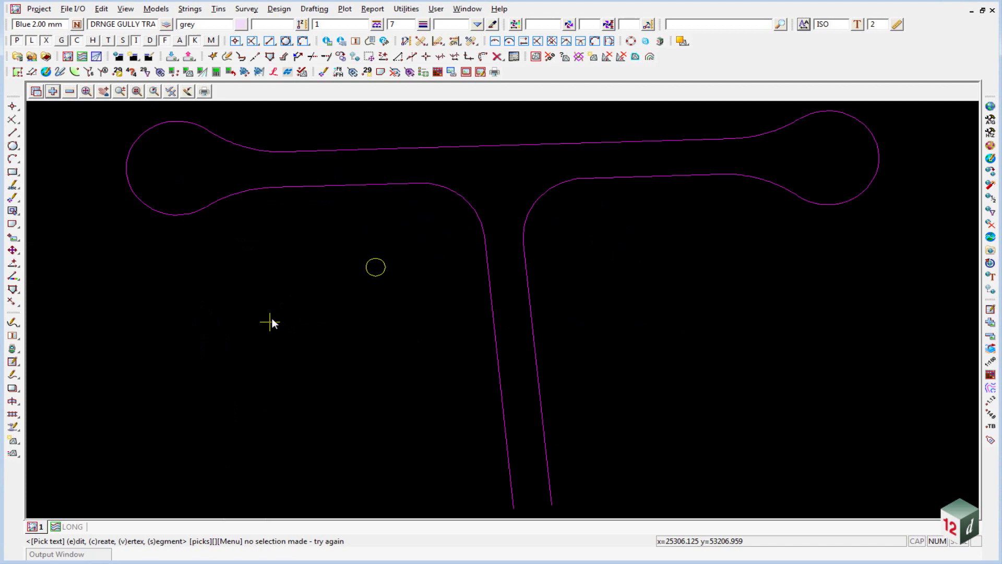
Turn on the display of vertices in plan view 1 for the kerb string around the eastern cul-de-sac.
scroll(264, 282, "down", 4)
scroll(540, 201, "up", 5)
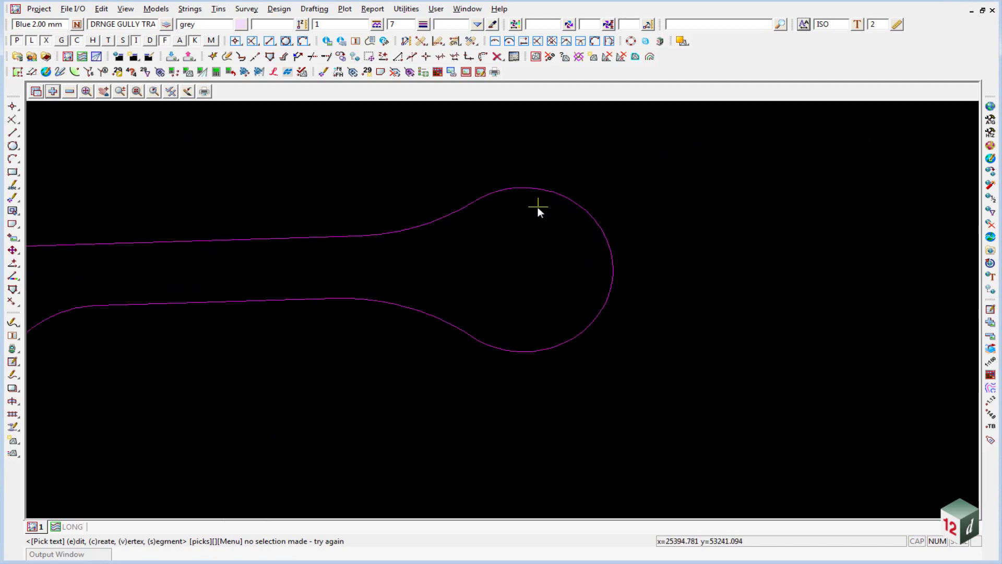
scroll(587, 229, "down", 2)
scroll(538, 256, "up", 3)
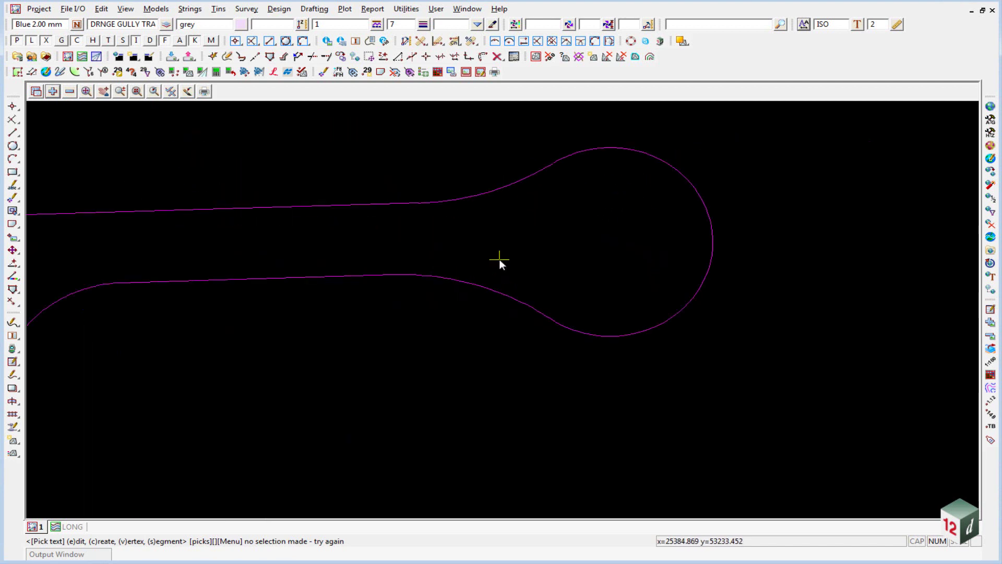
left_click(171, 91)
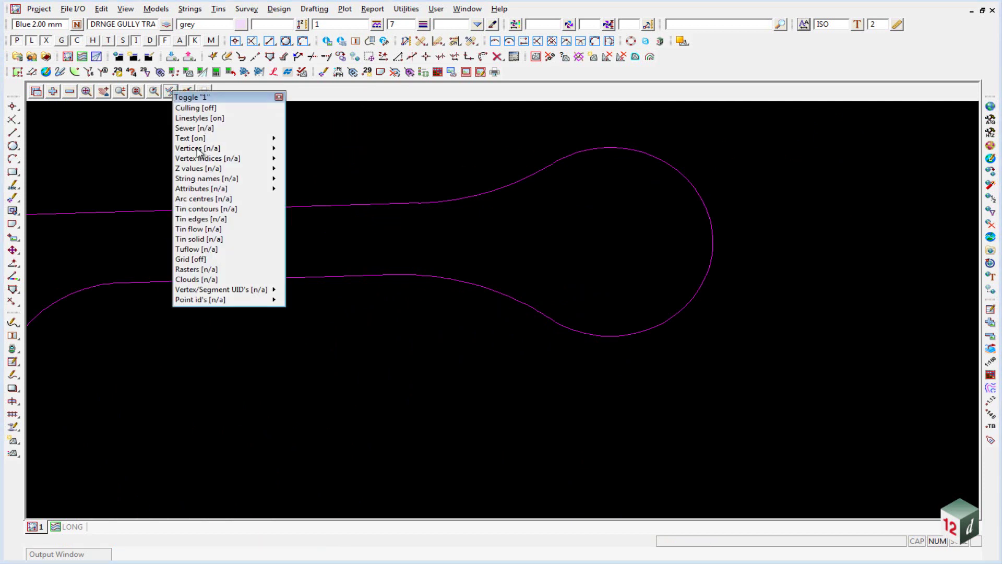
left_click(199, 151)
scroll(547, 142, "up", 1)
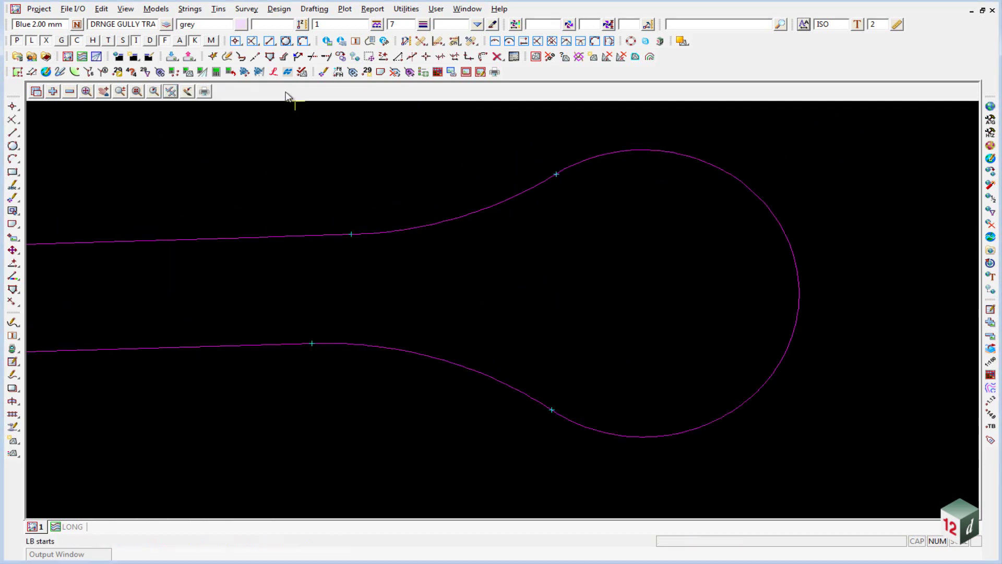
Segment the upper approach arc of the eastern cul-de-sac kerb by number into 4 parts.
left_click(469, 56)
left_click_drag(535, 68, 139, 124)
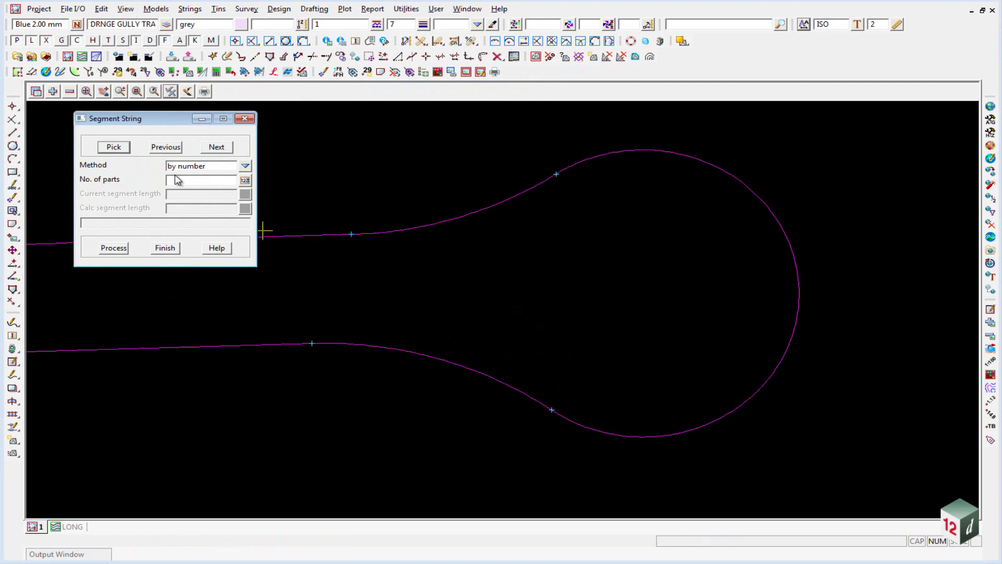
left_click(114, 147)
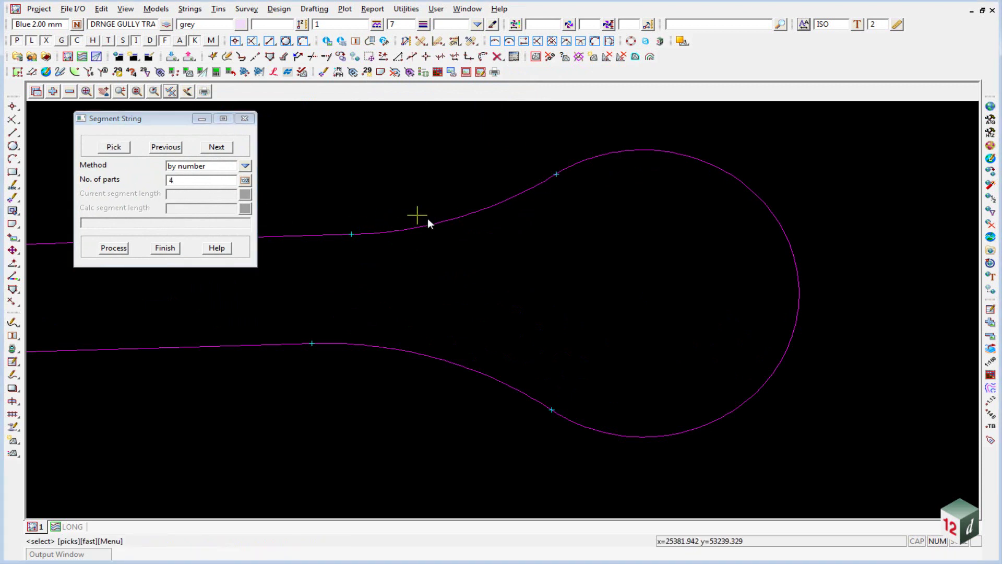
left_click(449, 218)
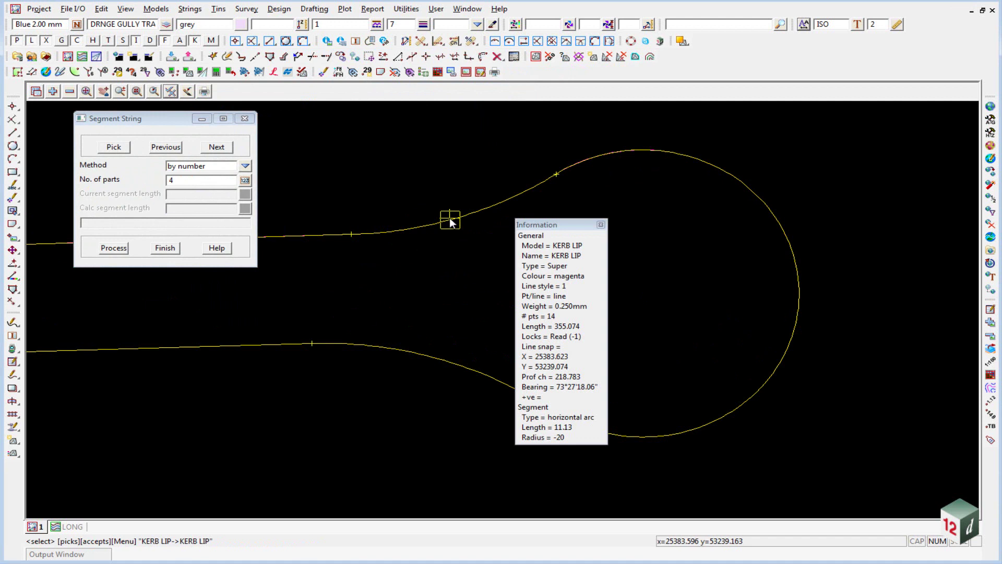
middle_click(451, 218)
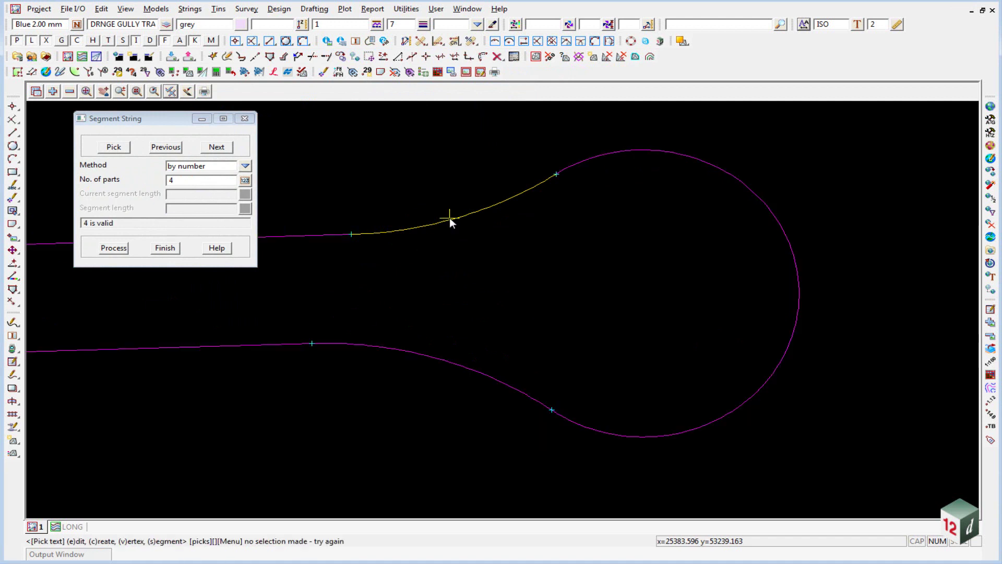
left_click(112, 248)
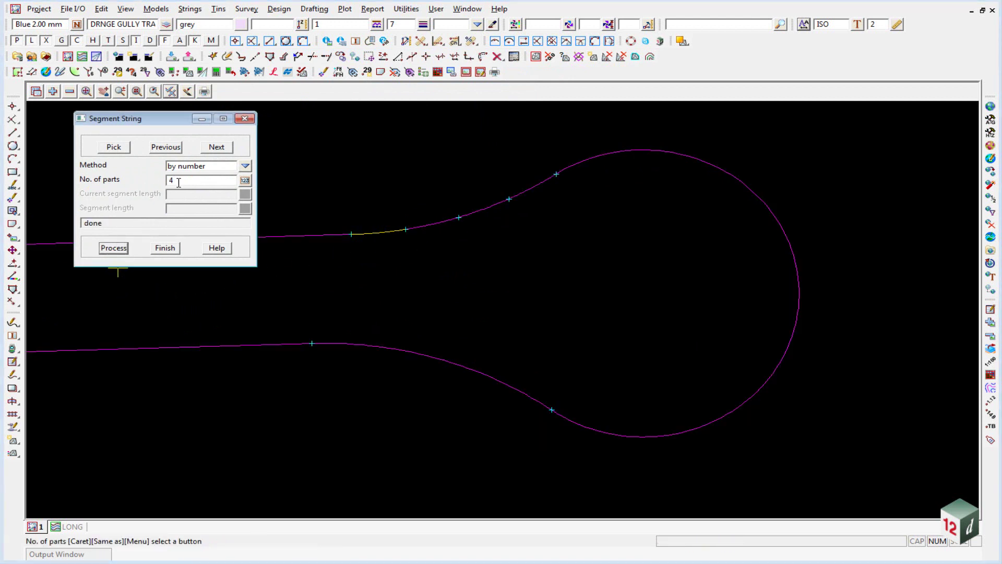
Segment the large 8 m radius arc around the cul-de-sac head into 8 parts.
type("8")
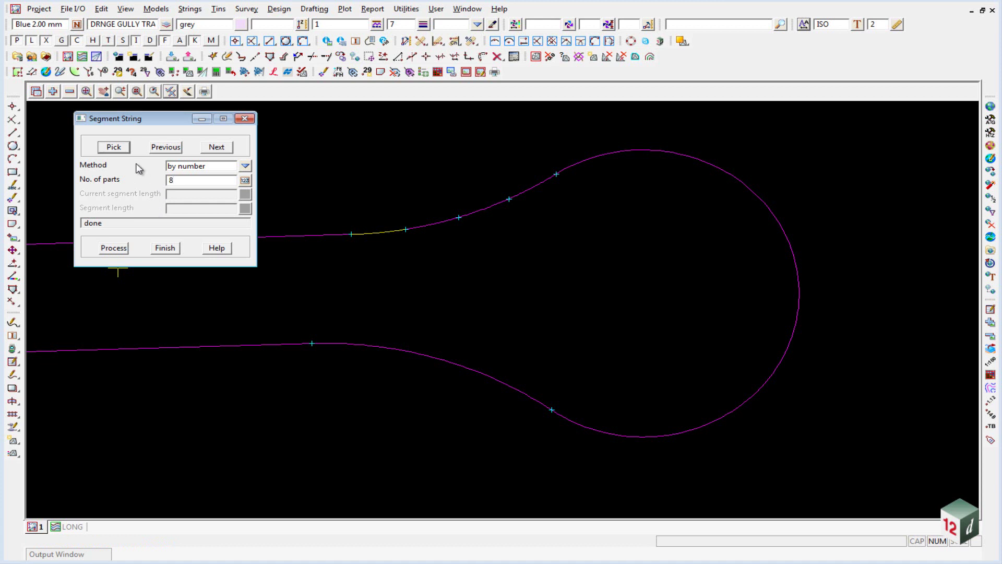
left_click(113, 147)
left_click(793, 262)
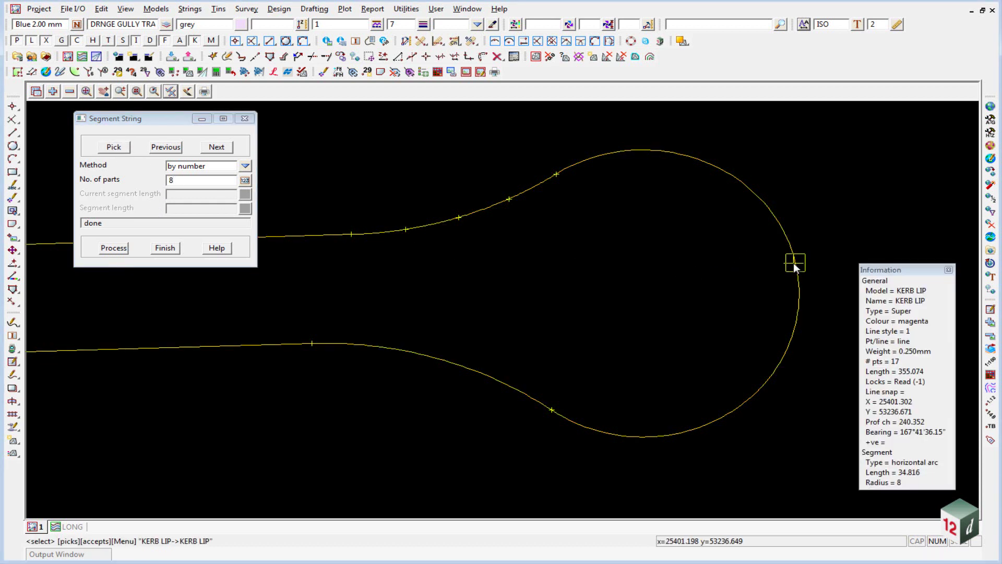
middle_click(794, 262)
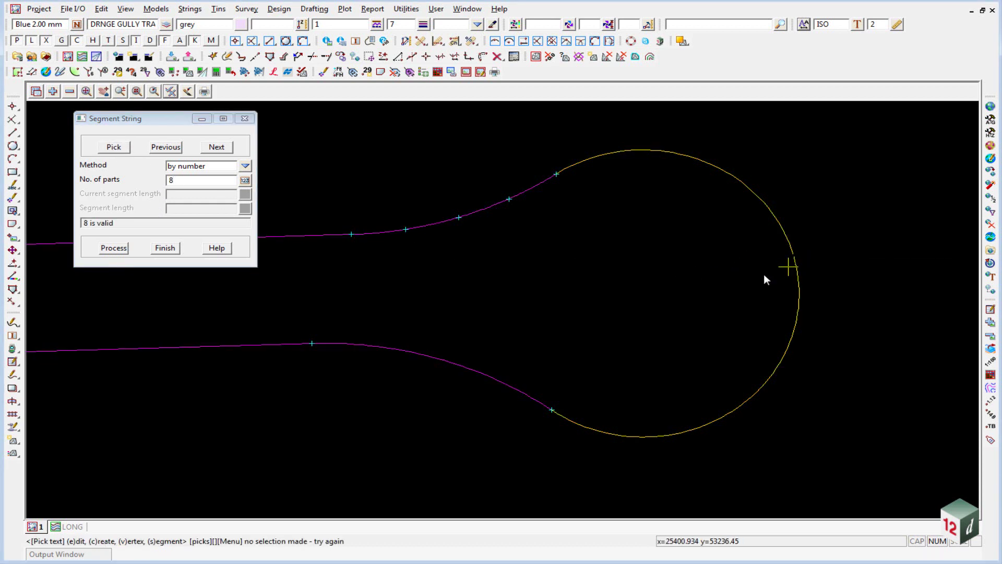
left_click(111, 249)
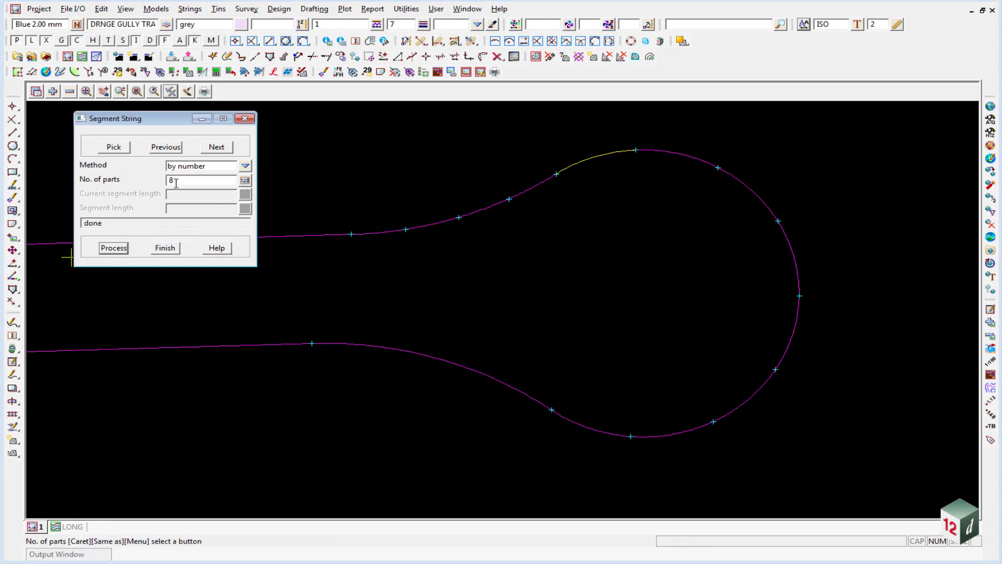
Segment the lower approach arc of the cul-de-sac kerb into 4 parts and finish segmenting.
type("4")
left_click(114, 147)
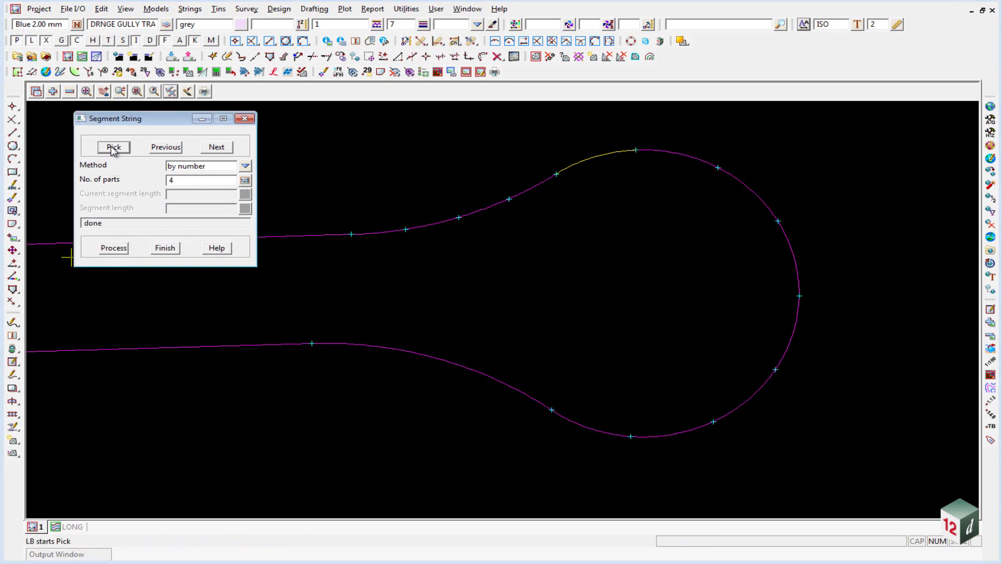
left_click(431, 362)
middle_click(430, 363)
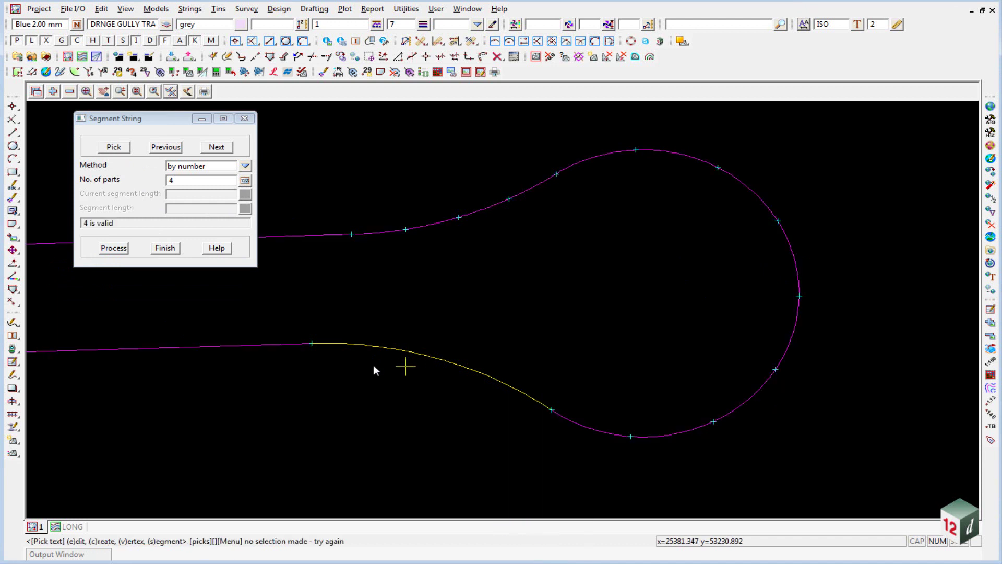
left_click(114, 249)
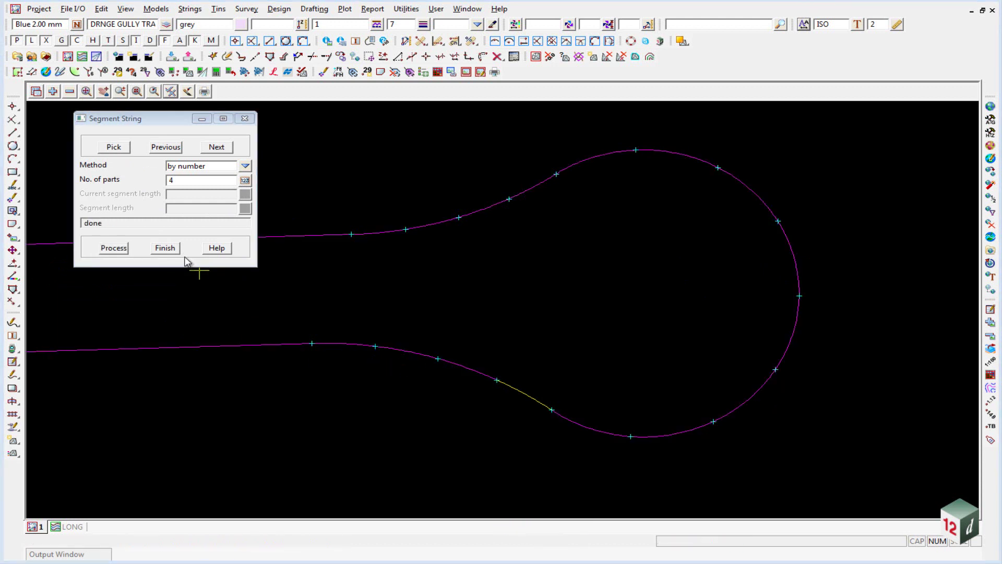
left_click(166, 248)
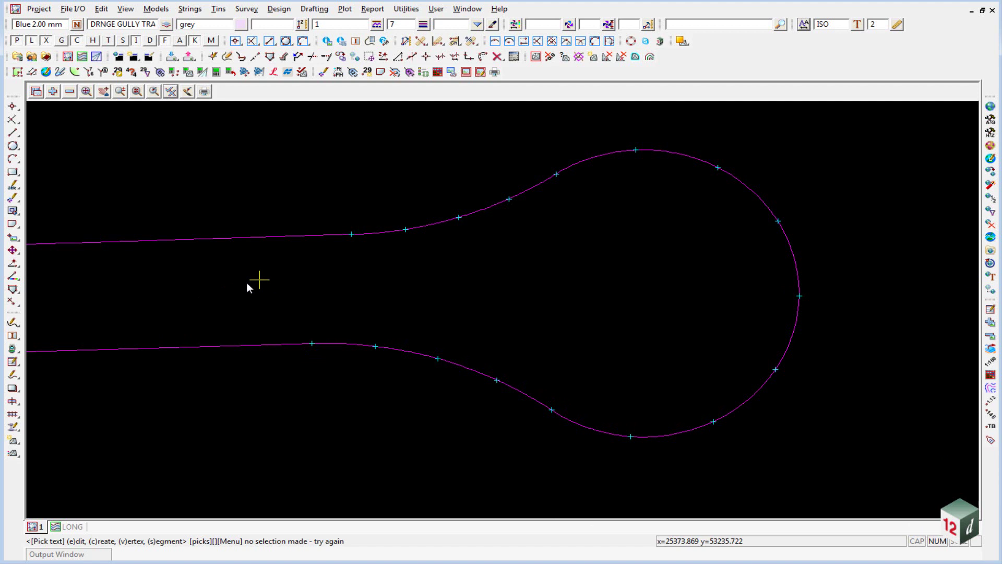
Set the height of the vertex at the start of the cul-de-sac's upper approach arc to 34.047.
left_click(14, 265)
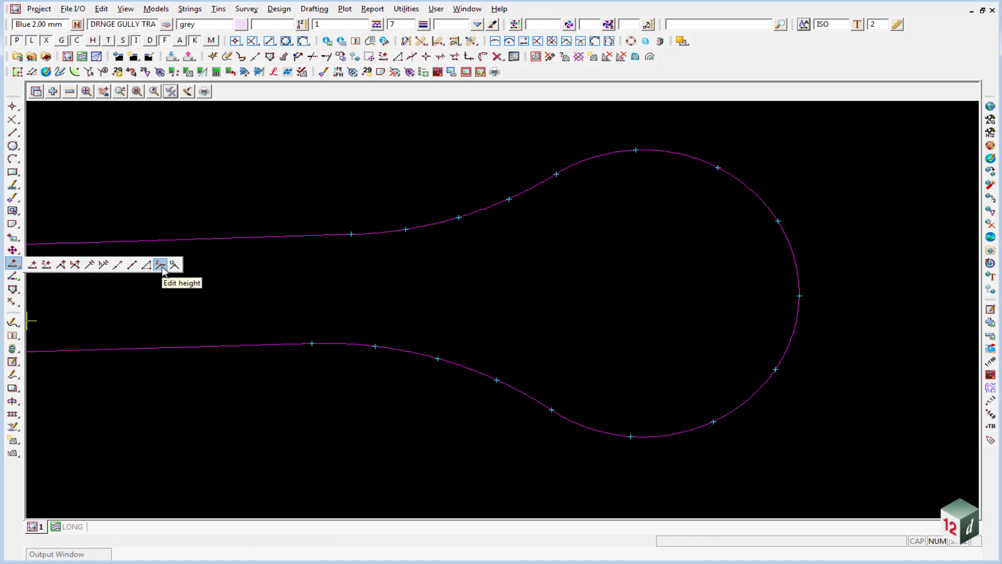
left_click(161, 266)
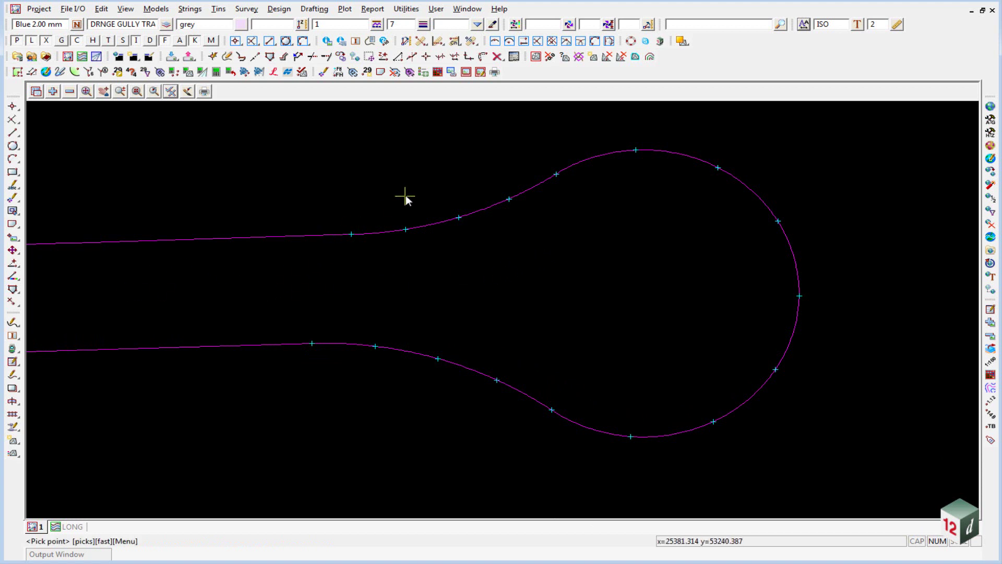
left_click(170, 91)
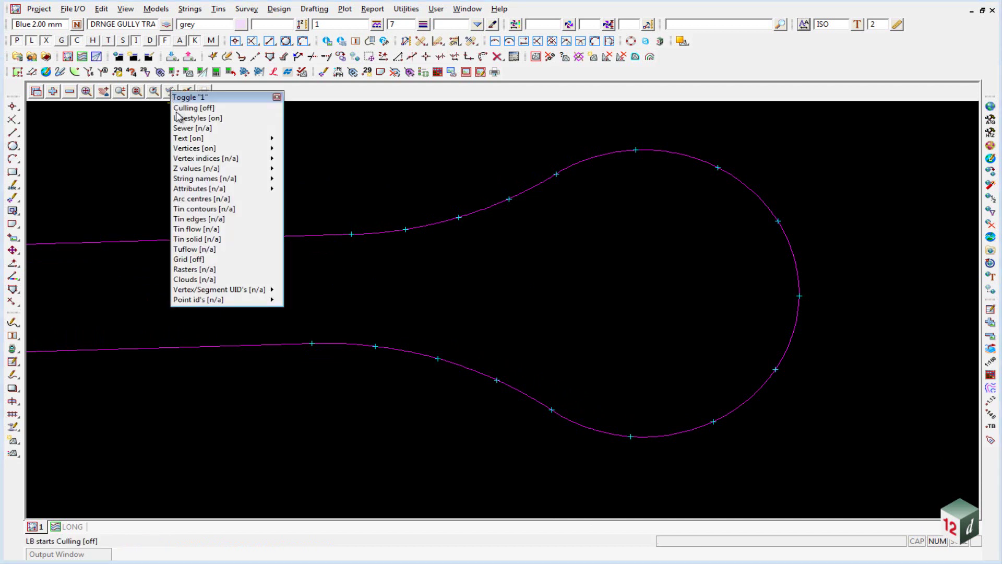
key("Escape")
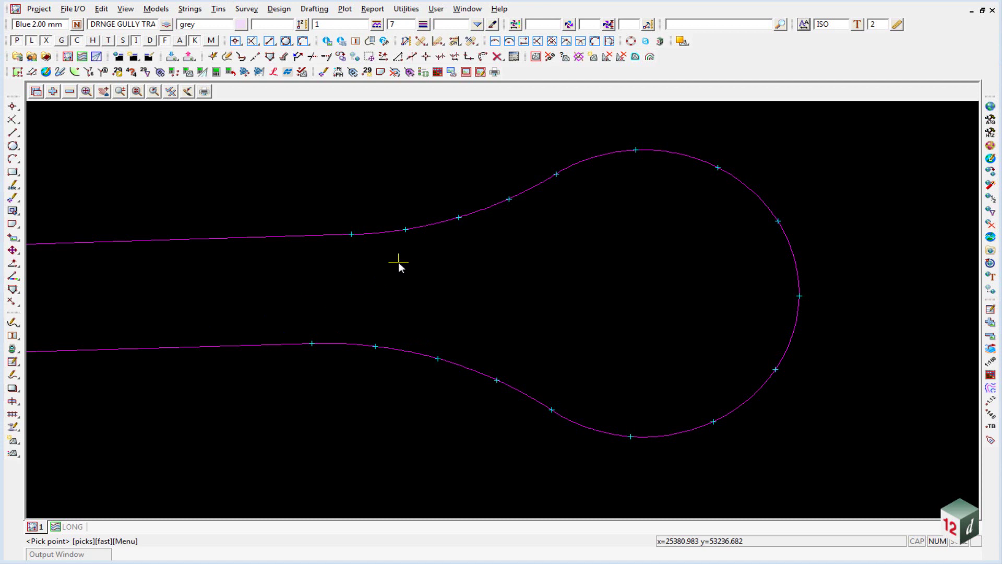
left_click(351, 236)
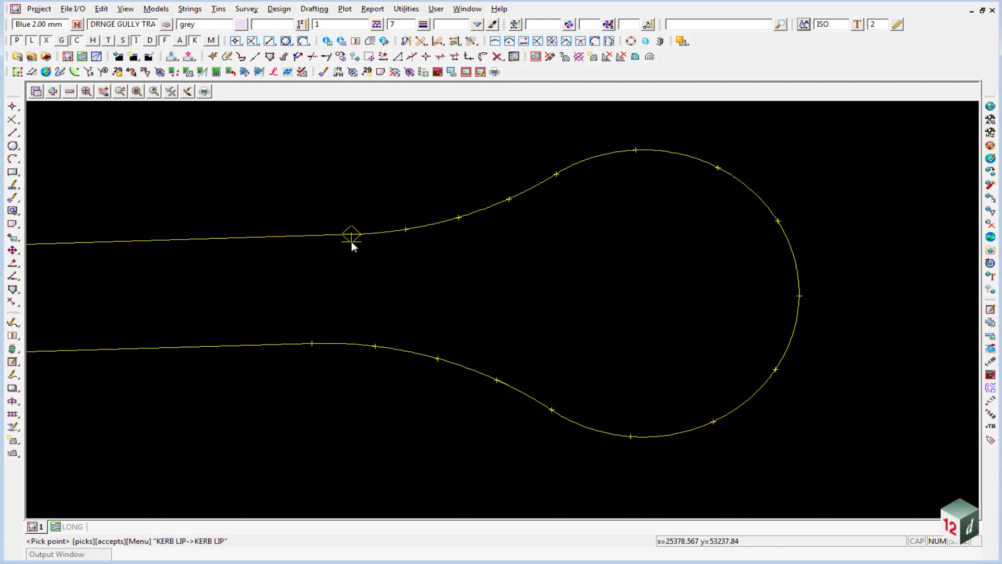
middle_click(352, 241)
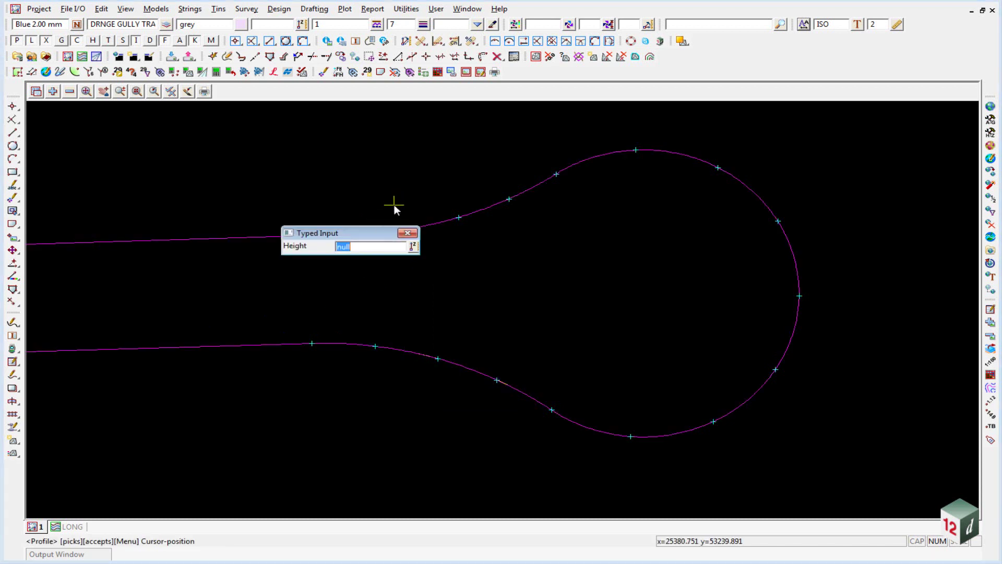
type("34.047")
key("Return")
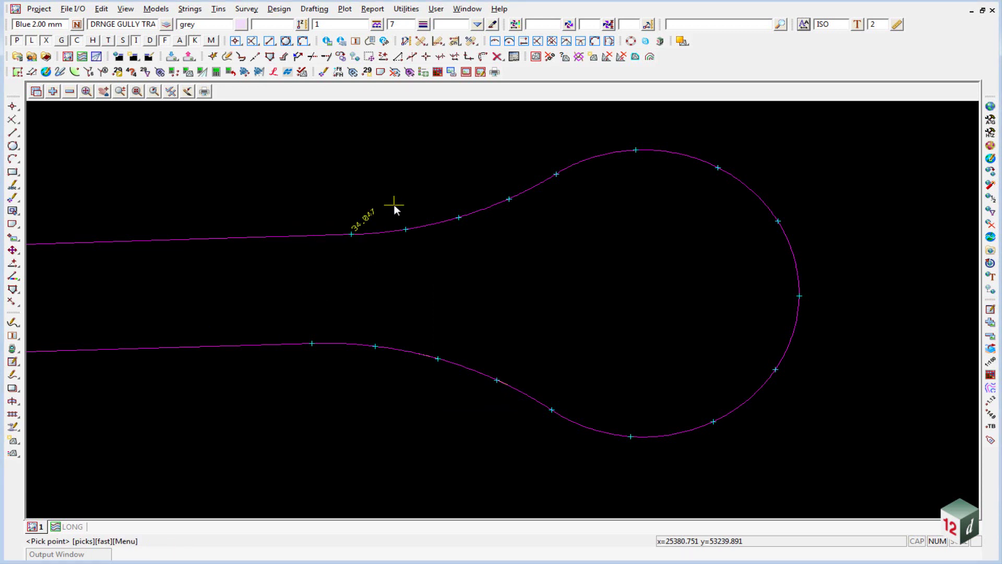
Set the height of the second vertex on the upper approach arc to 34.061 and enter heights for the remaining cul-de-sac vertices.
scroll(393, 205, "up", 1)
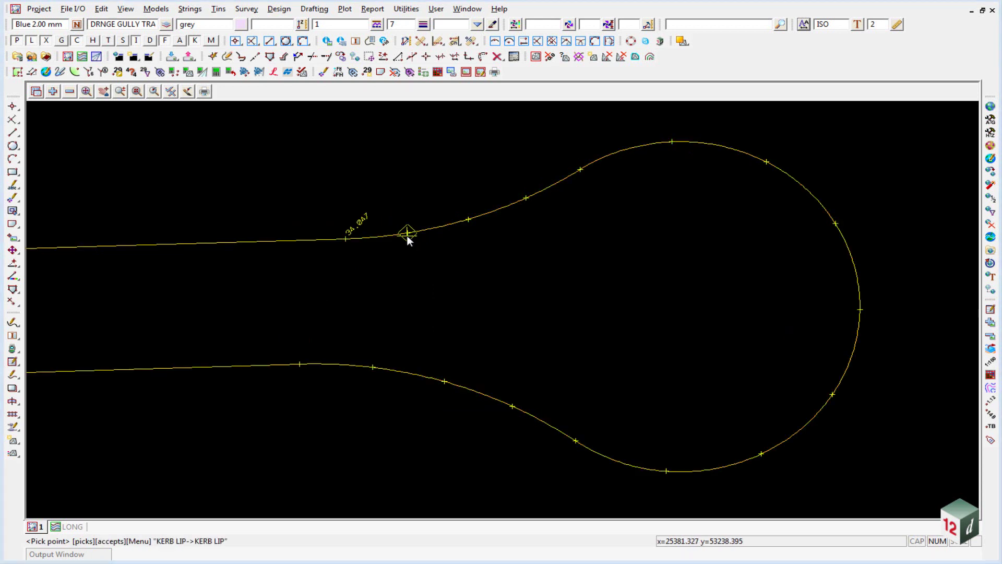
scroll(406, 236, "up", 1)
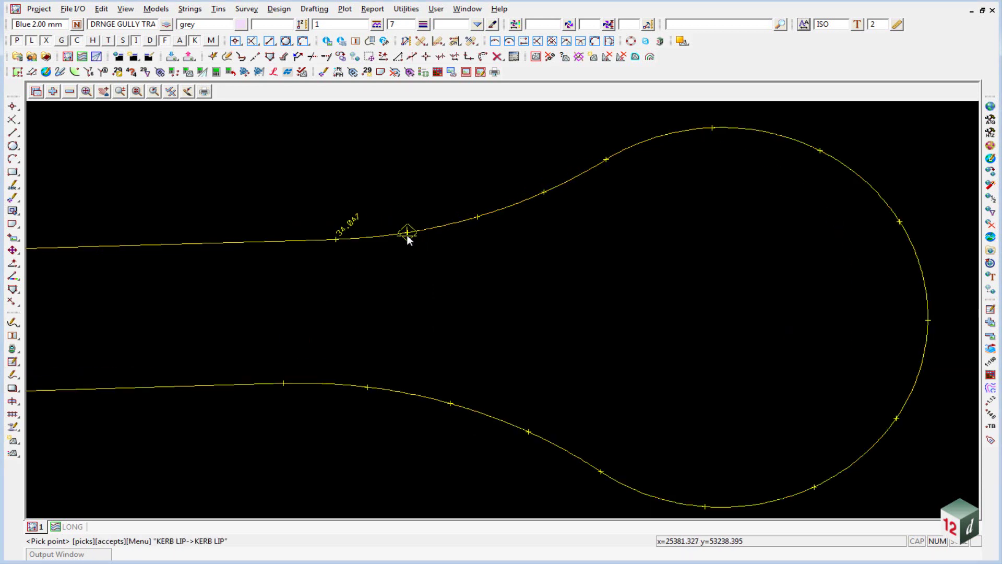
middle_click(421, 206)
type("34")
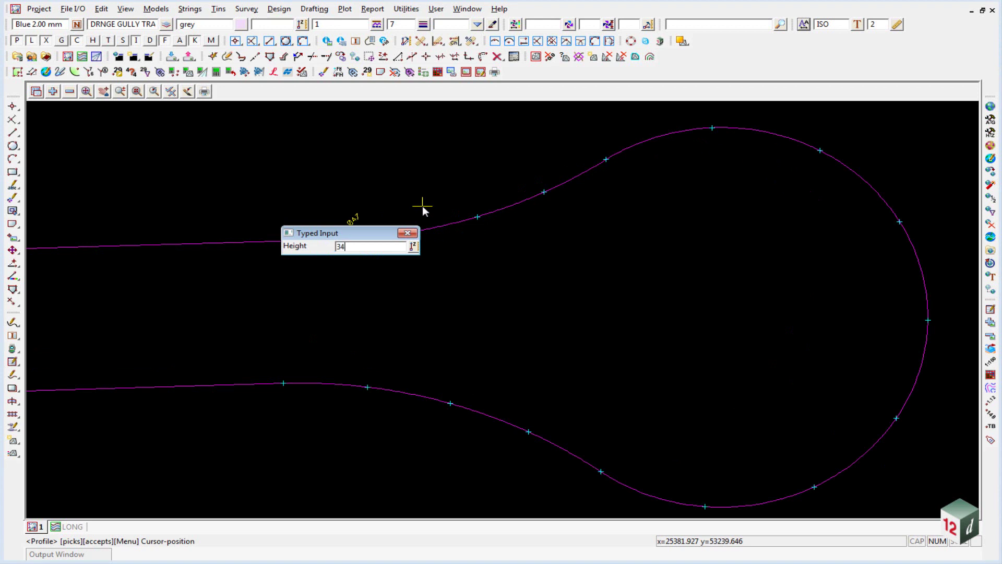
type(".047")
key("Return")
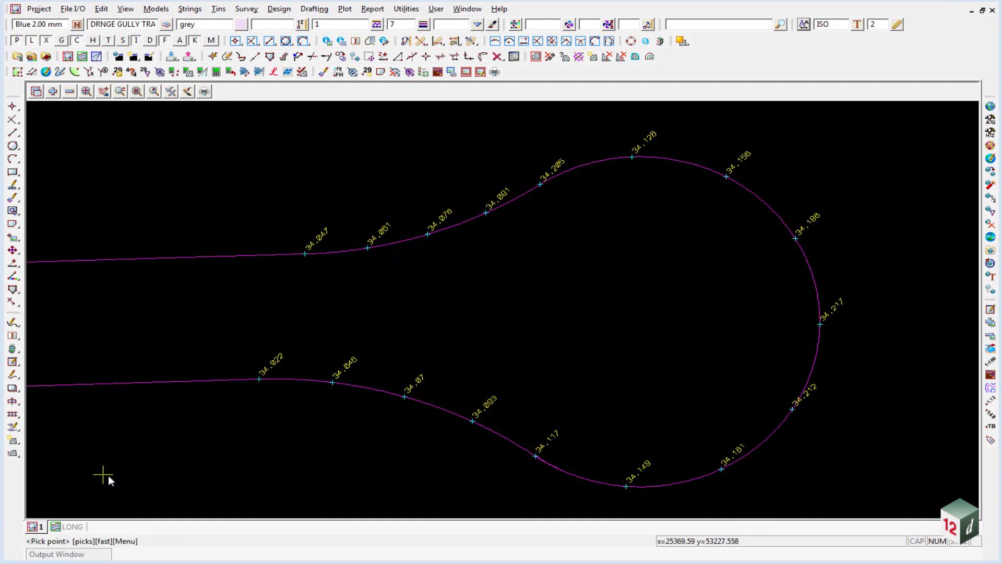
Show the plan and section views side by side and profile the kerb lip string in section view LONG.
left_click(983, 10)
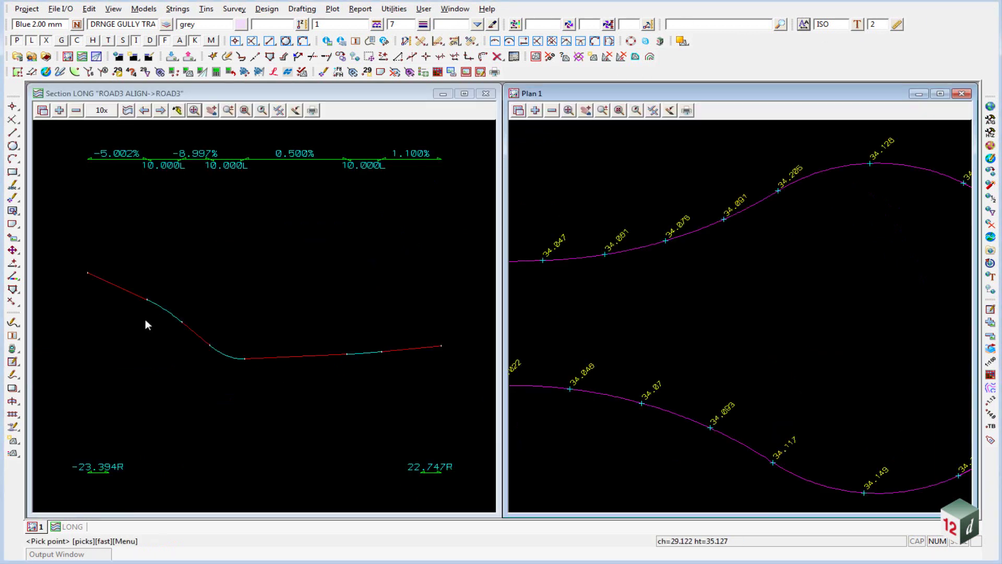
left_click(128, 110)
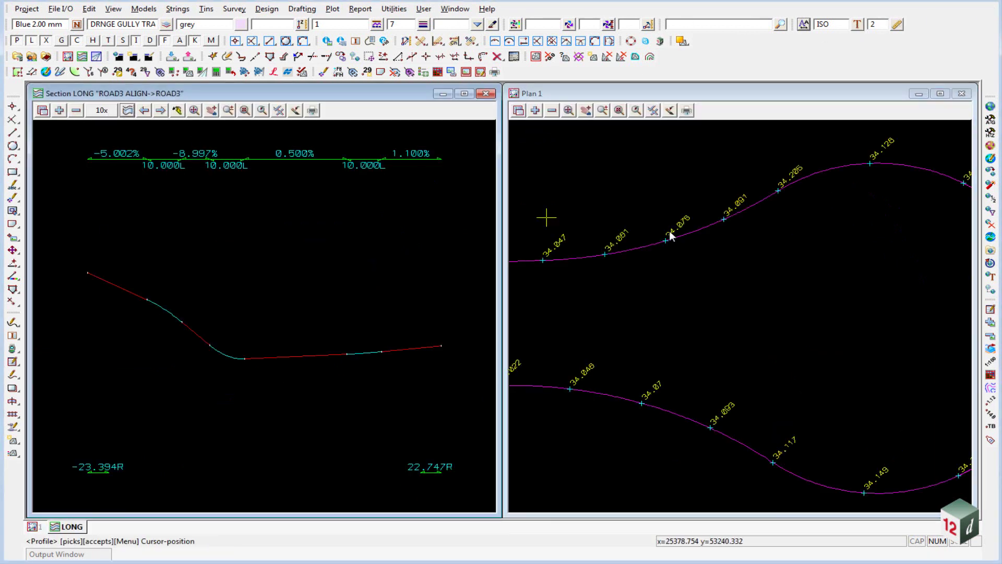
left_click(770, 205)
middle_click(770, 206)
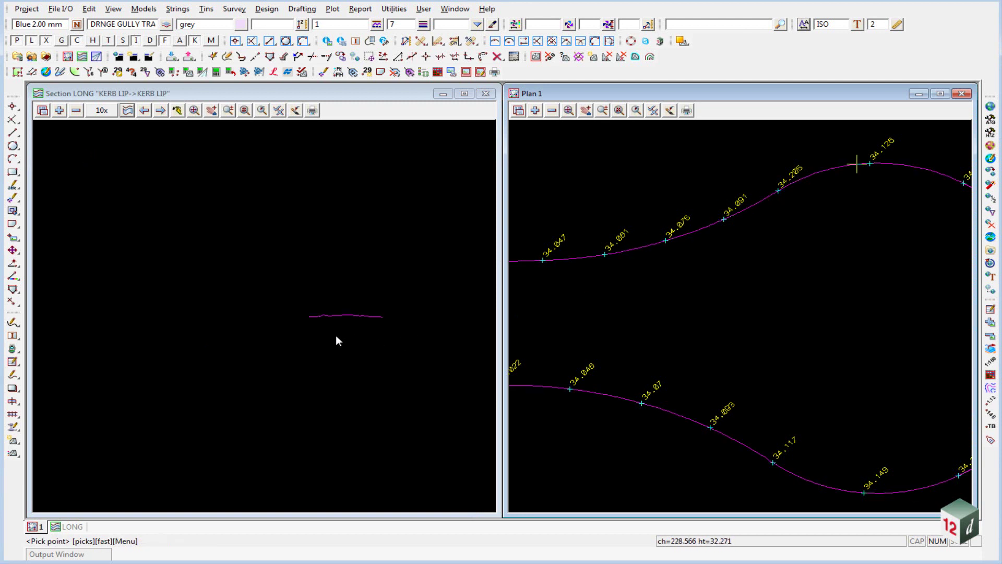
left_click(365, 326)
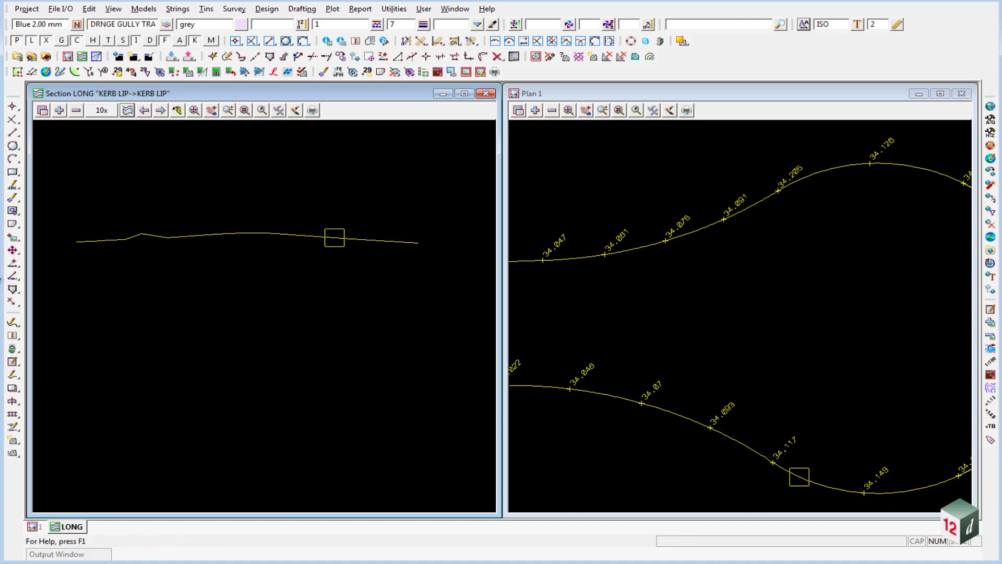
Correct the height of the vertex where the upper approach arc meets the cul-de-sac head to 34.105.
mouse_move(12, 262)
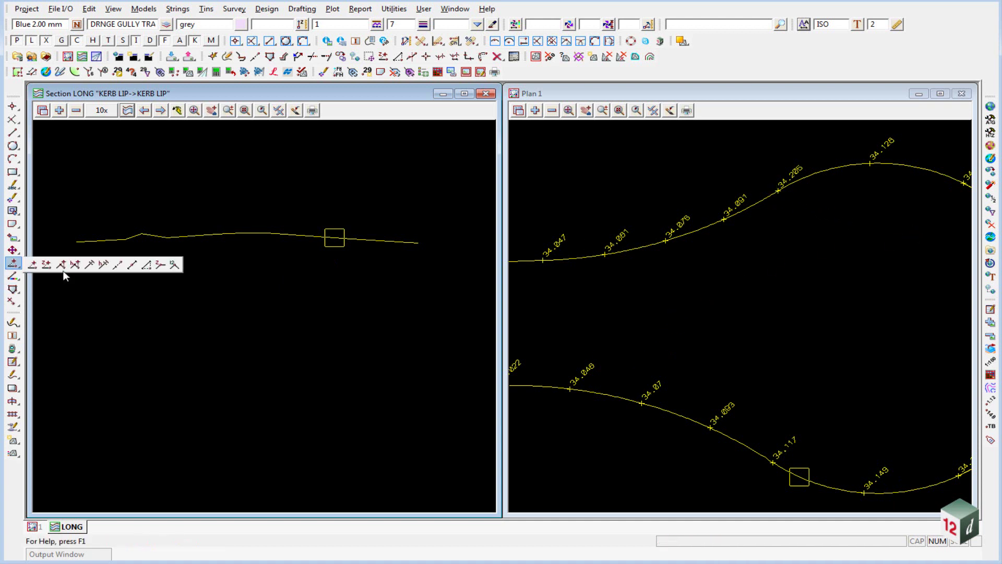
left_click(161, 265)
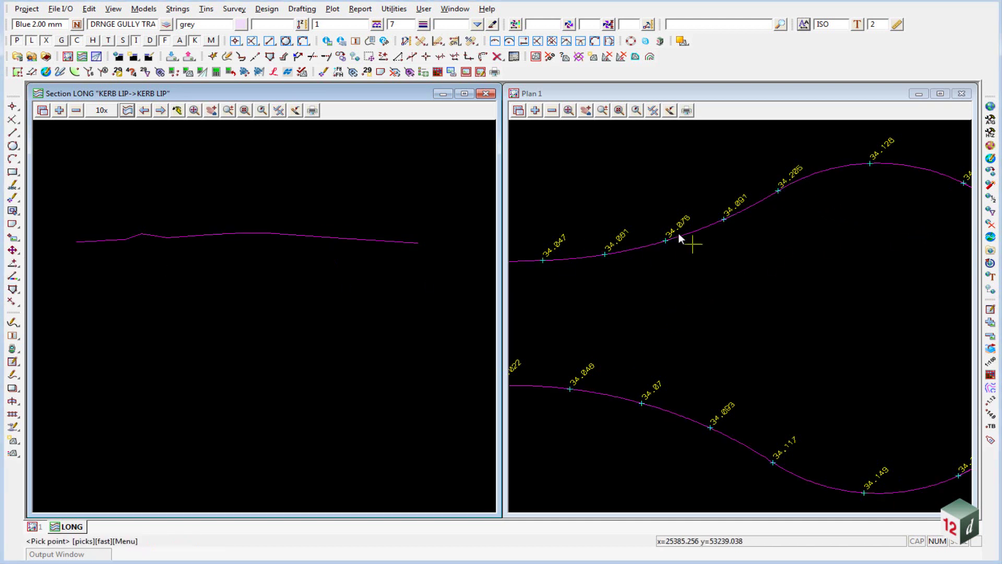
left_click(781, 195)
middle_click(782, 195)
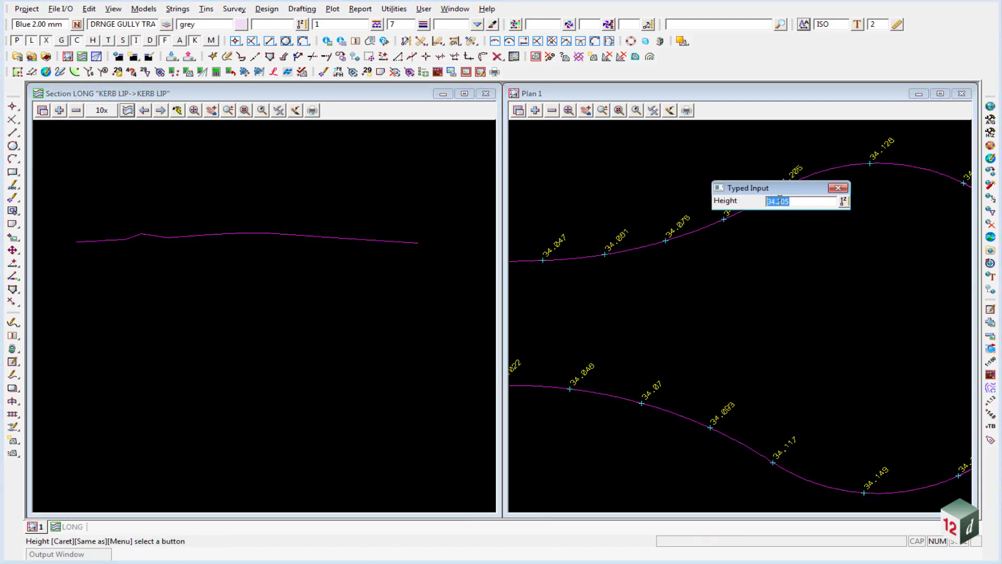
left_click_drag(790, 202, 778, 207)
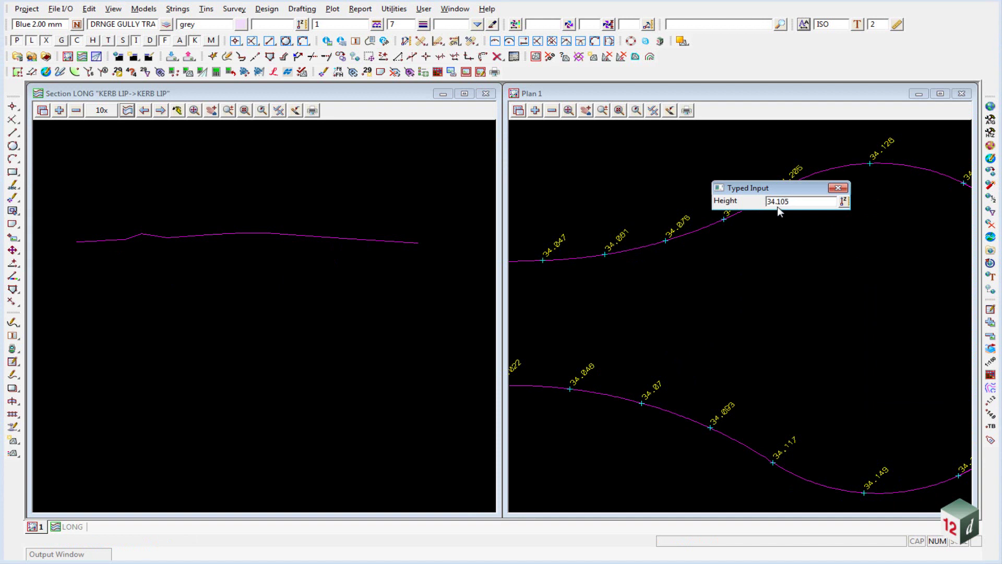
key("Return")
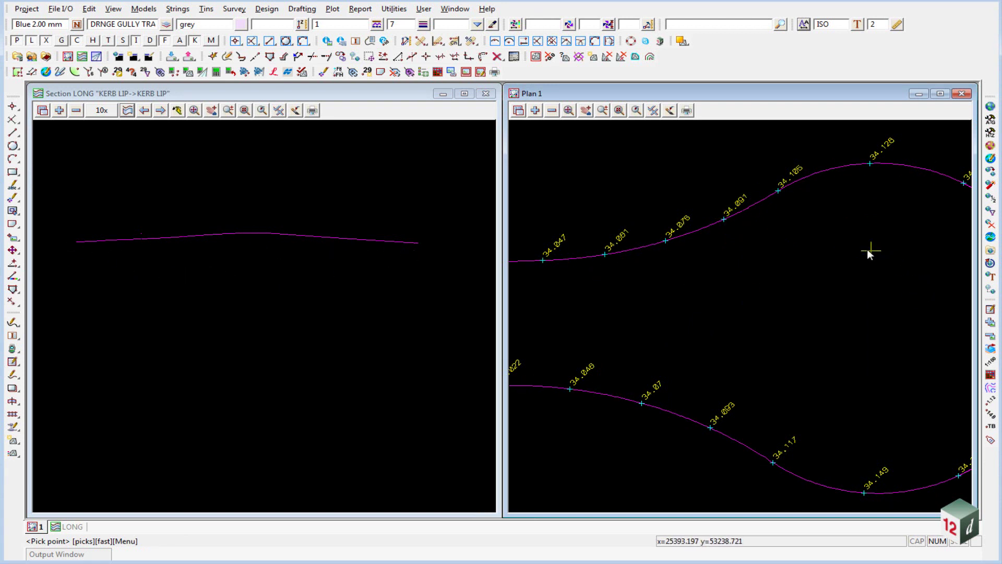
Maximise the plan view and set the CAD defaults to a blank name, model KERB BK OS500, colour red and blank weight.
double_click(751, 93)
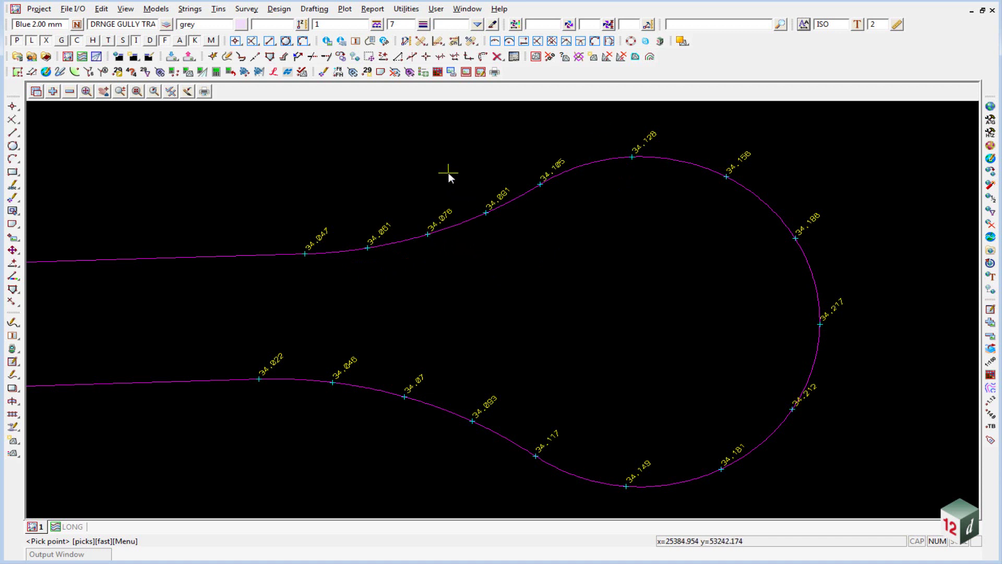
left_click(64, 25)
key("Delete")
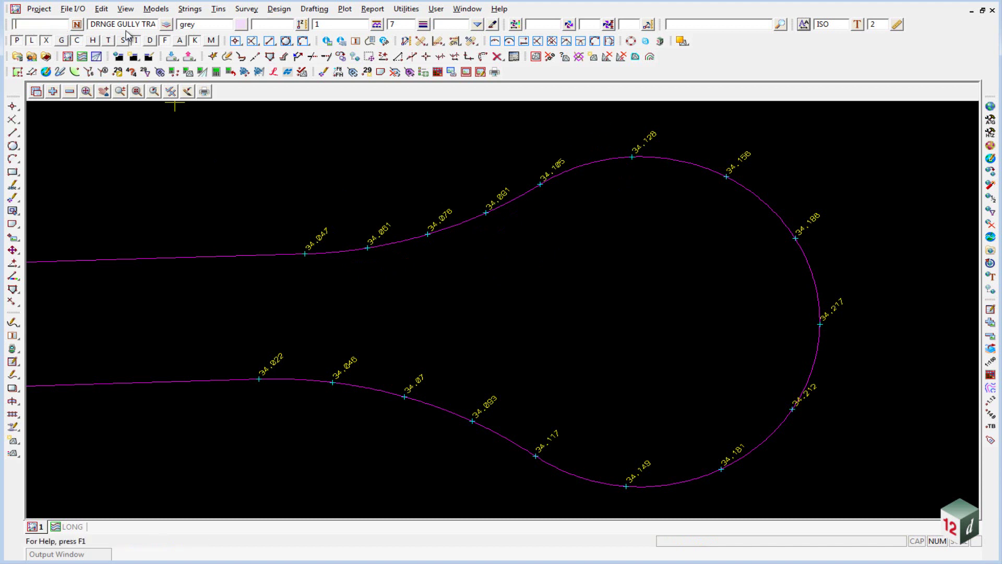
key("Tab")
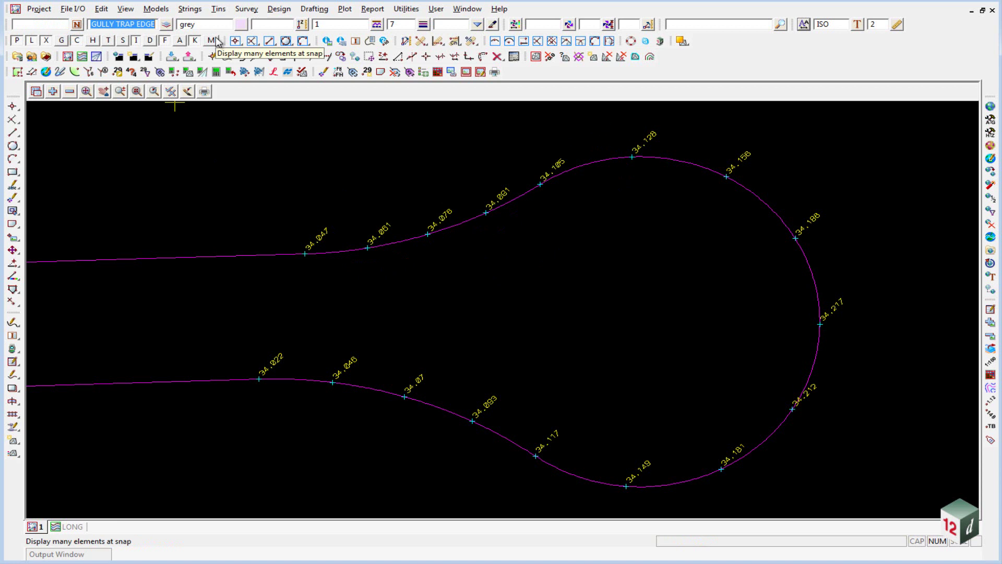
type("KERB")
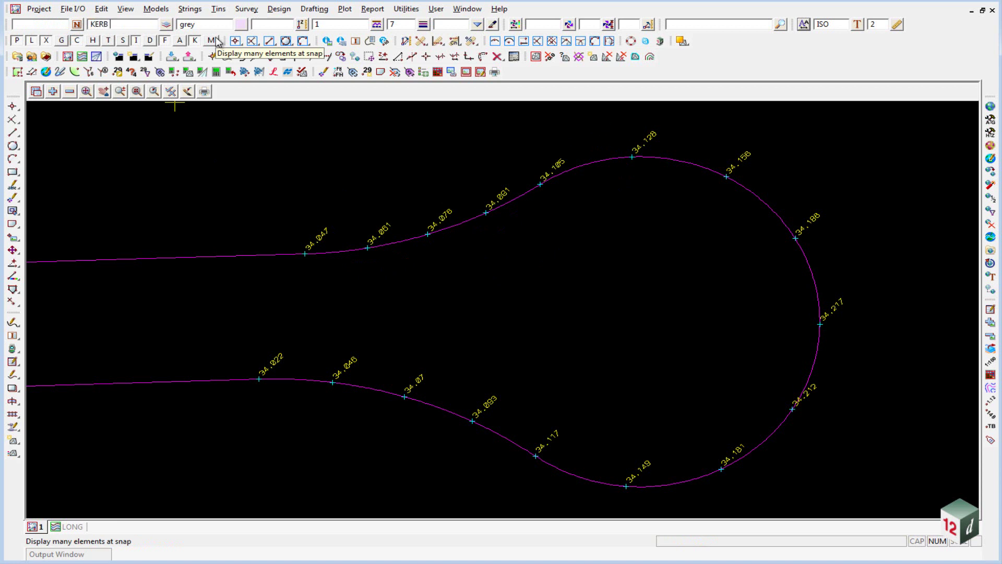
type(" BK OS")
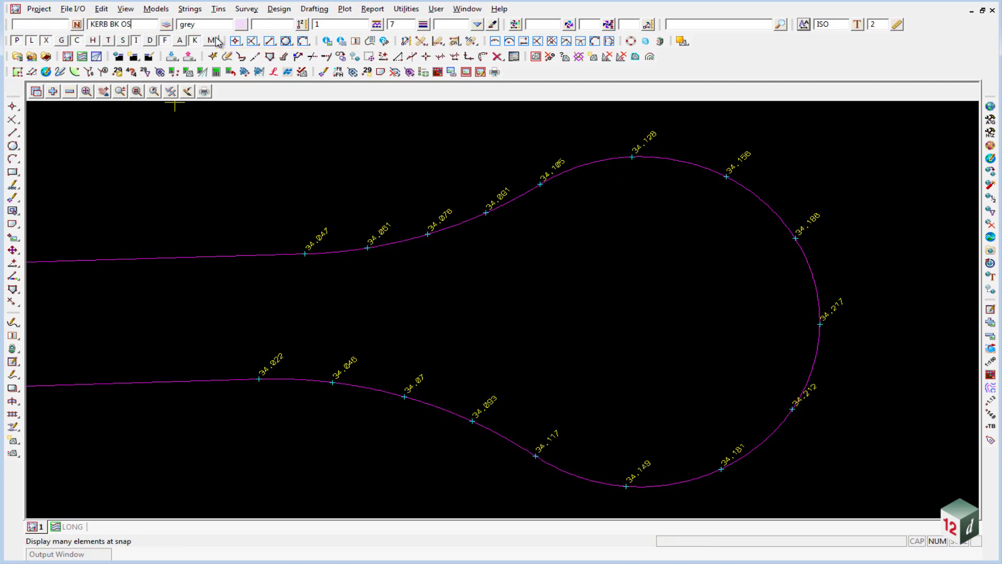
type("500")
left_click(240, 25)
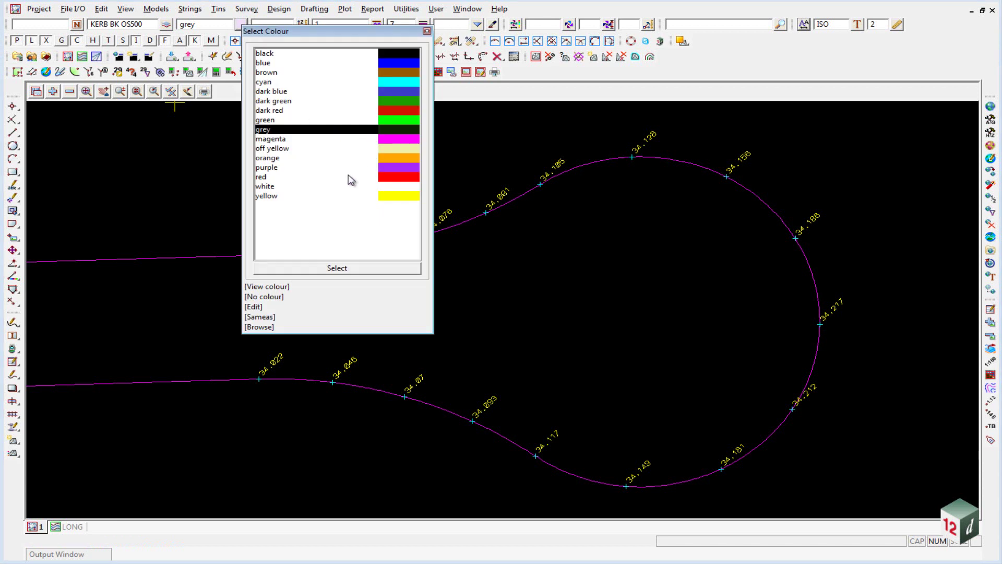
double_click(282, 177)
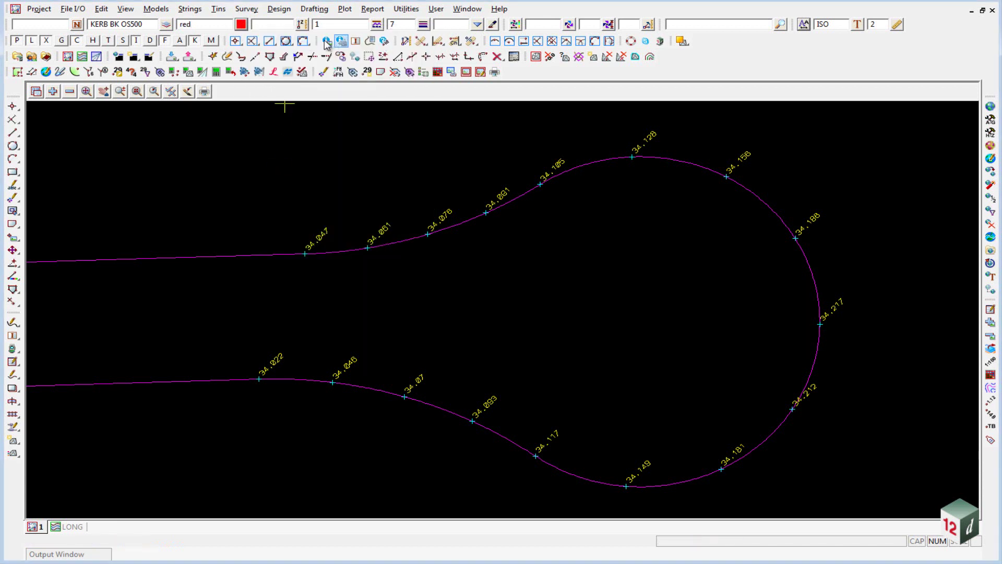
left_click(410, 23)
key("BackSpace")
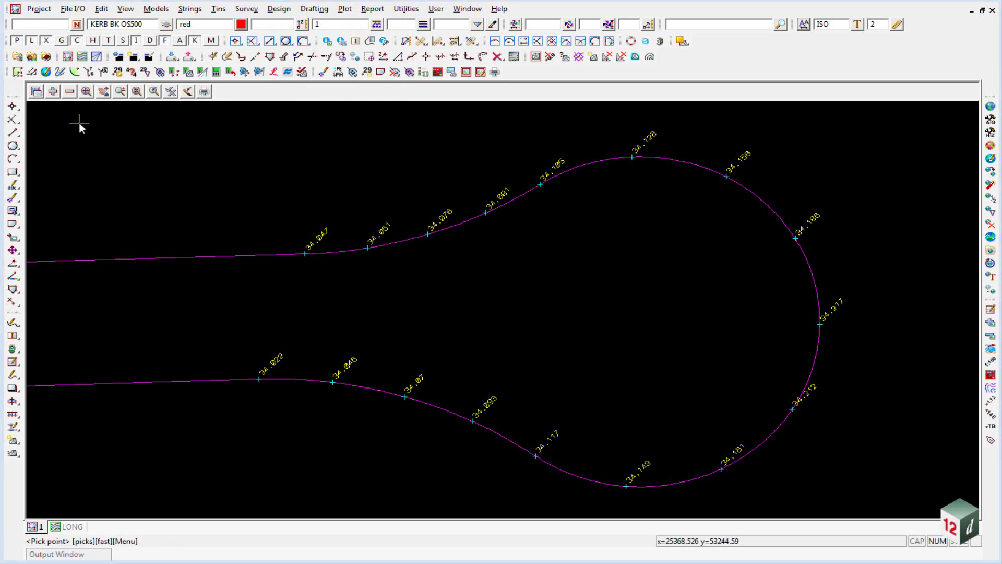
Create a partial parallel of the kerb lip string between the two cul-de-sac tangent points, offset -1.1 horizontally and 0.11 in height.
left_click(283, 57)
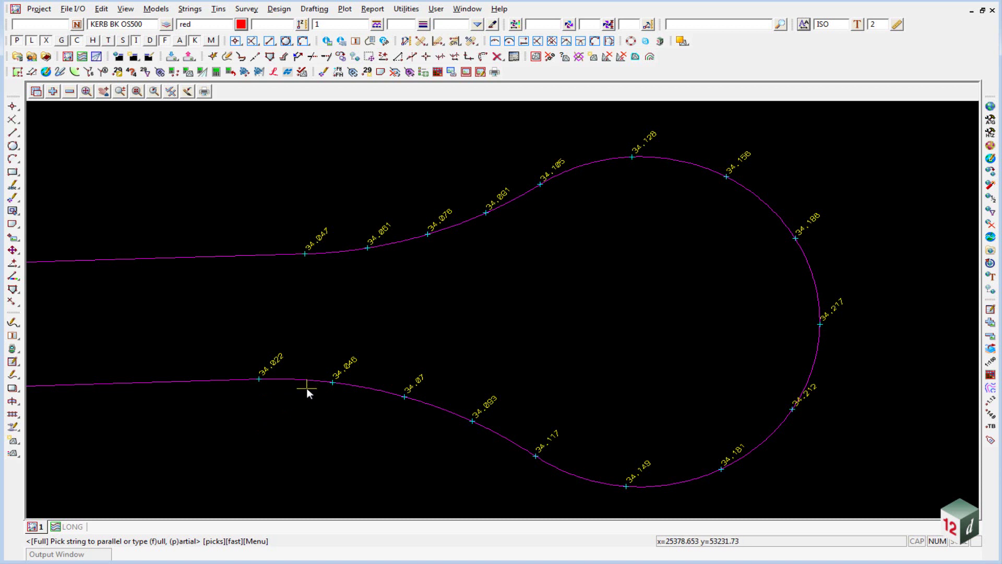
key("p")
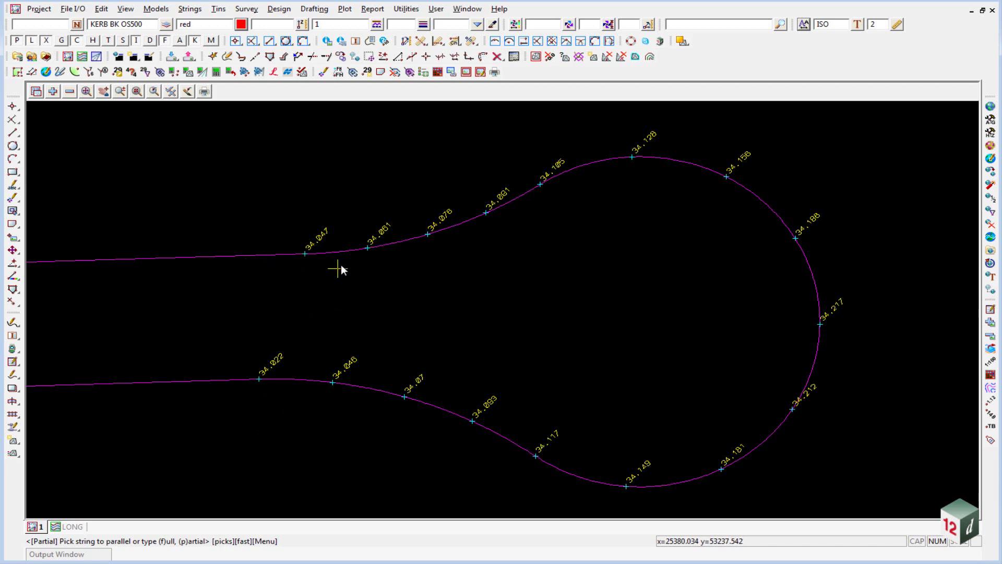
left_click(382, 246)
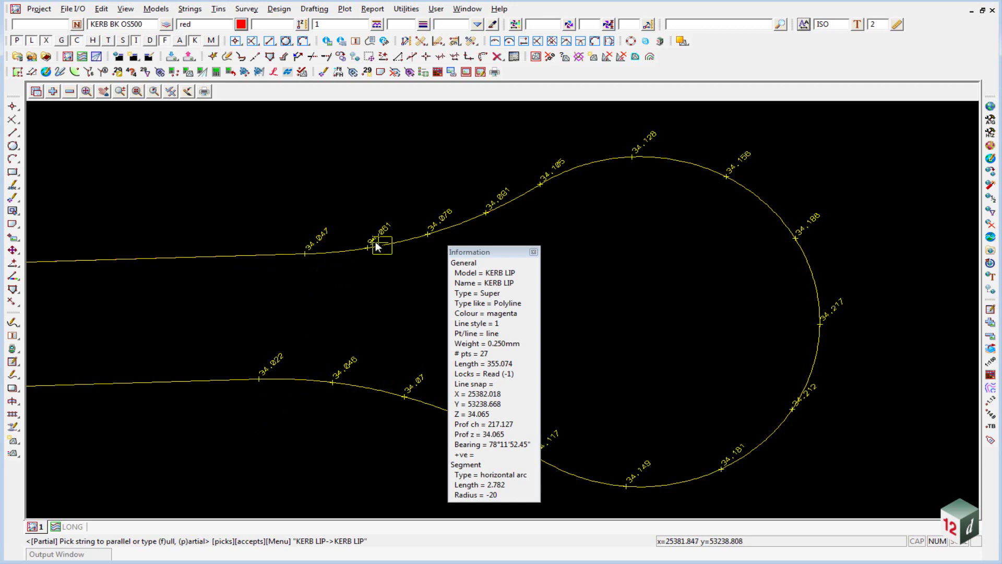
middle_click(374, 243)
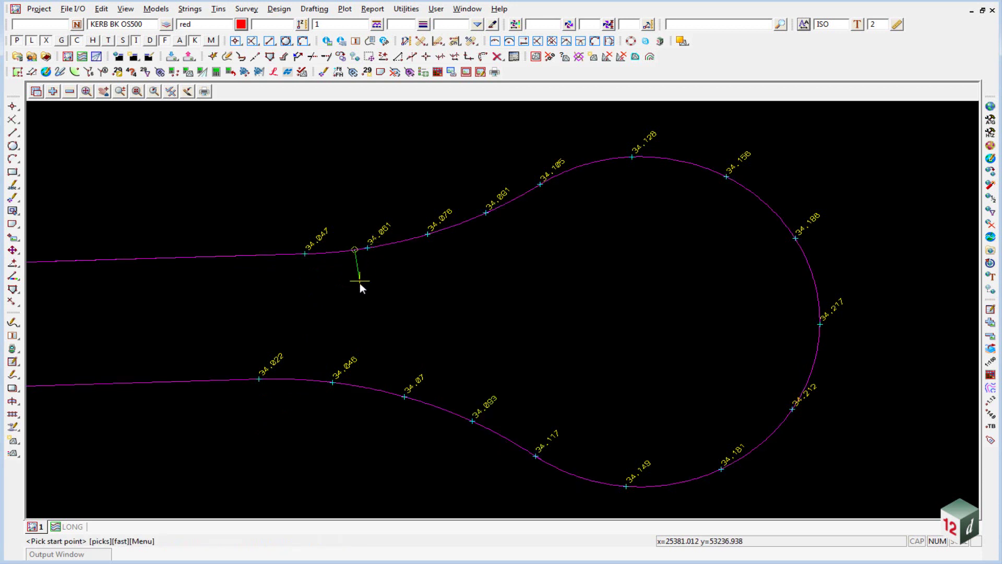
left_click(307, 256)
middle_click(306, 257)
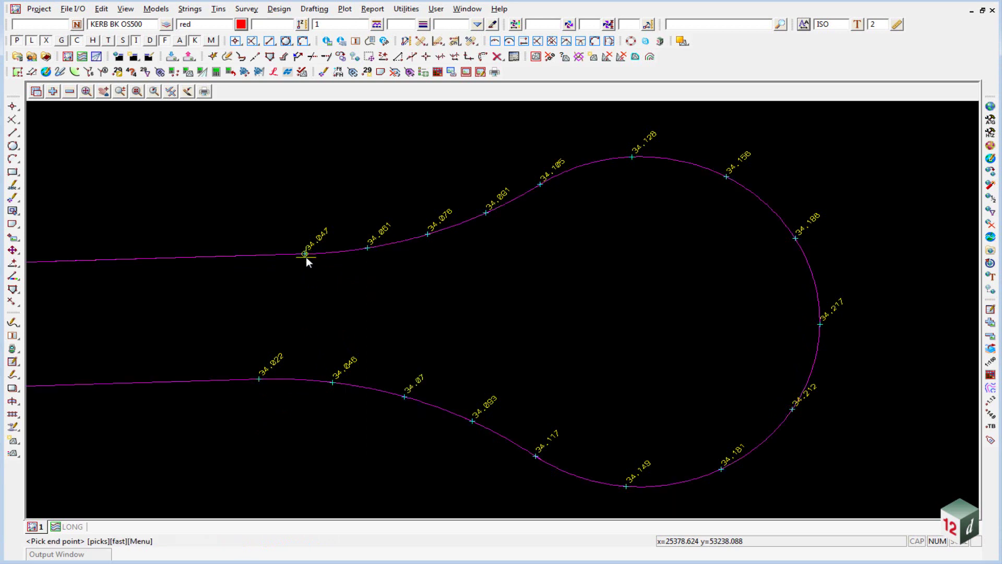
left_click(260, 385)
left_click(260, 382)
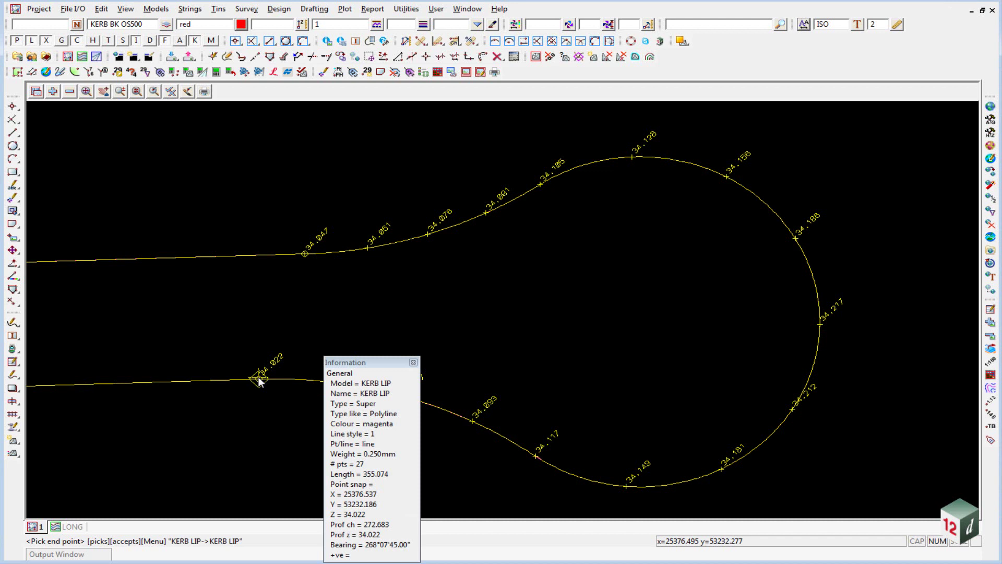
middle_click(259, 381)
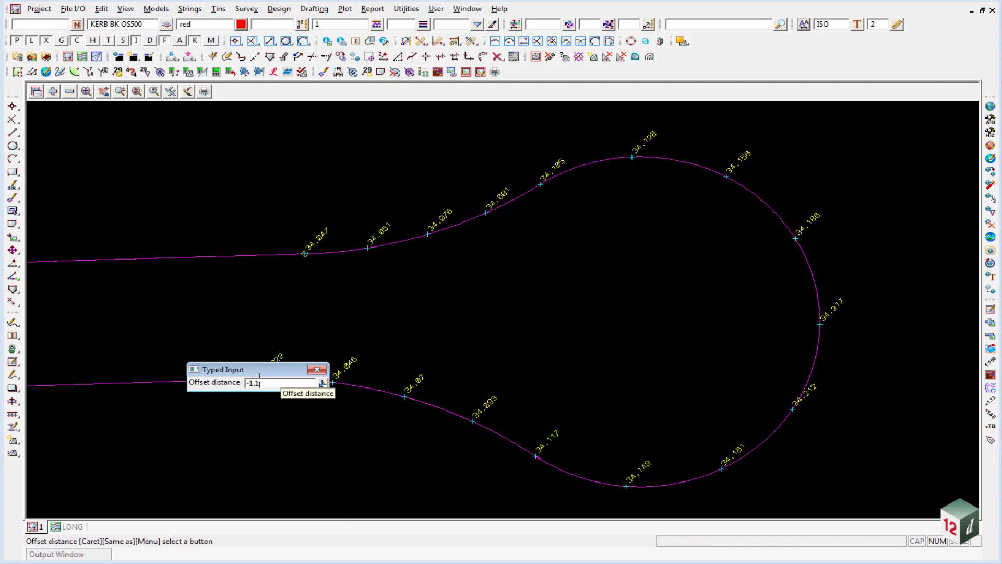
key("Return")
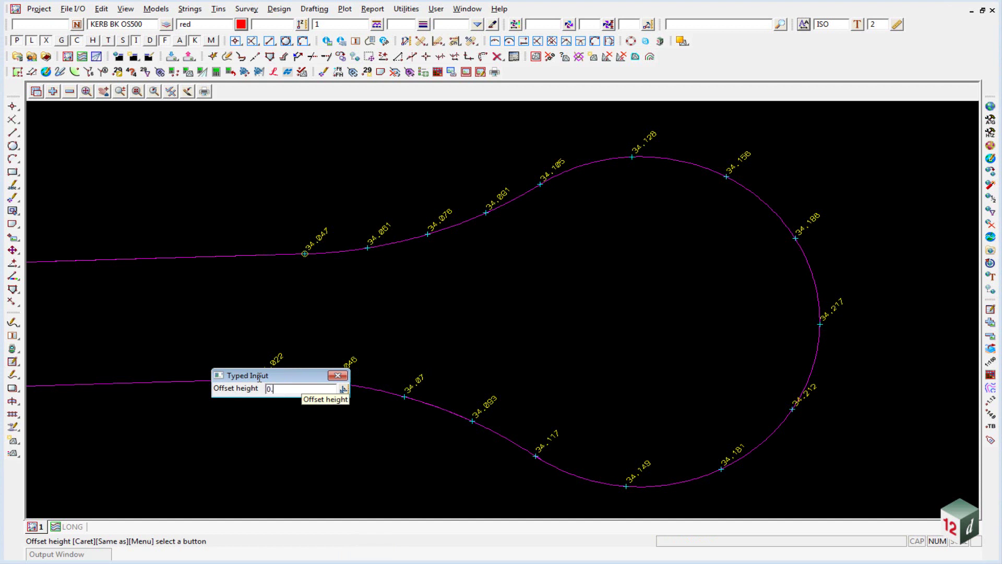
key("Return")
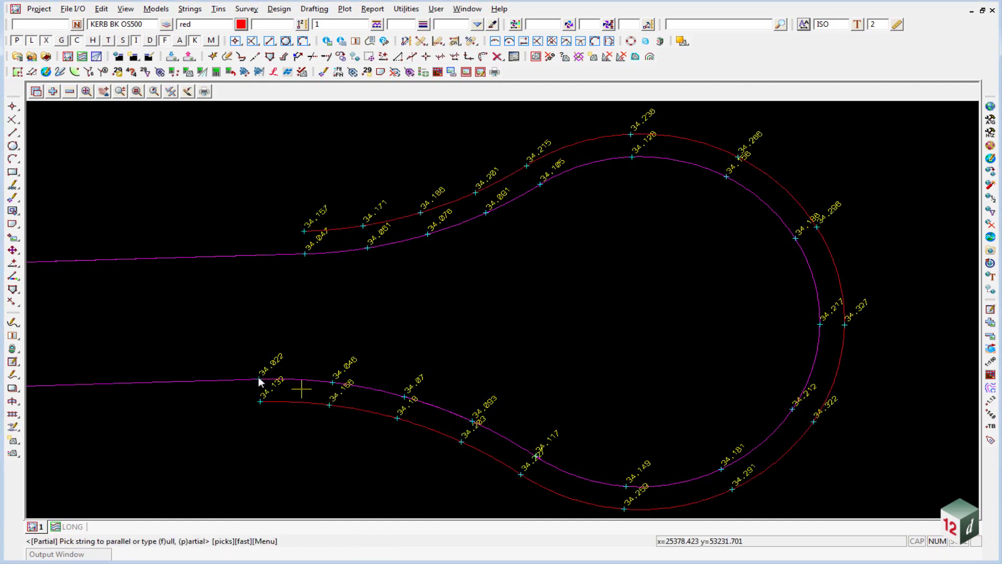
left_click(324, 269)
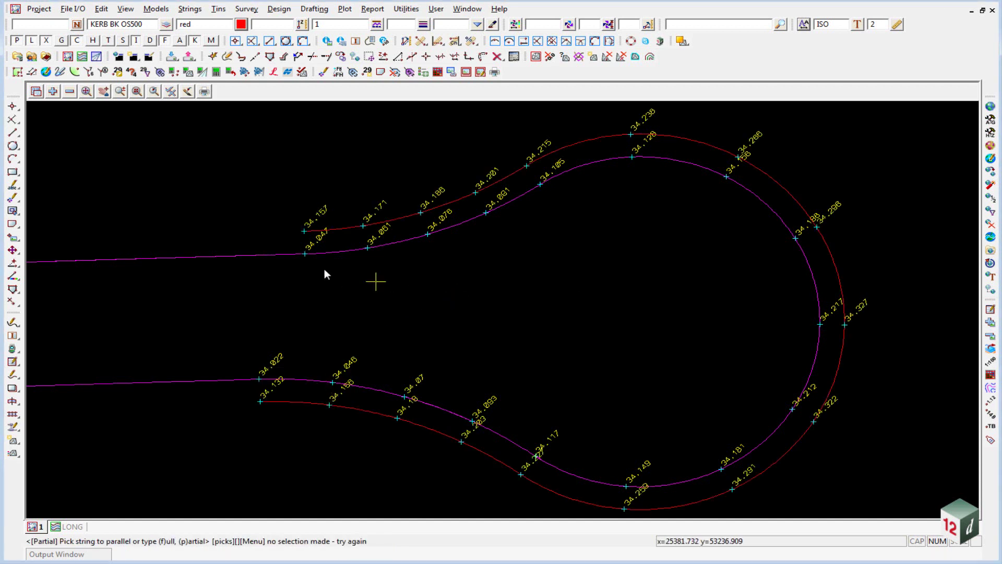
Measure the distance between the kerb lip and back-of-kerb strings along the upper approach arc.
scroll(327, 214, "up", 3)
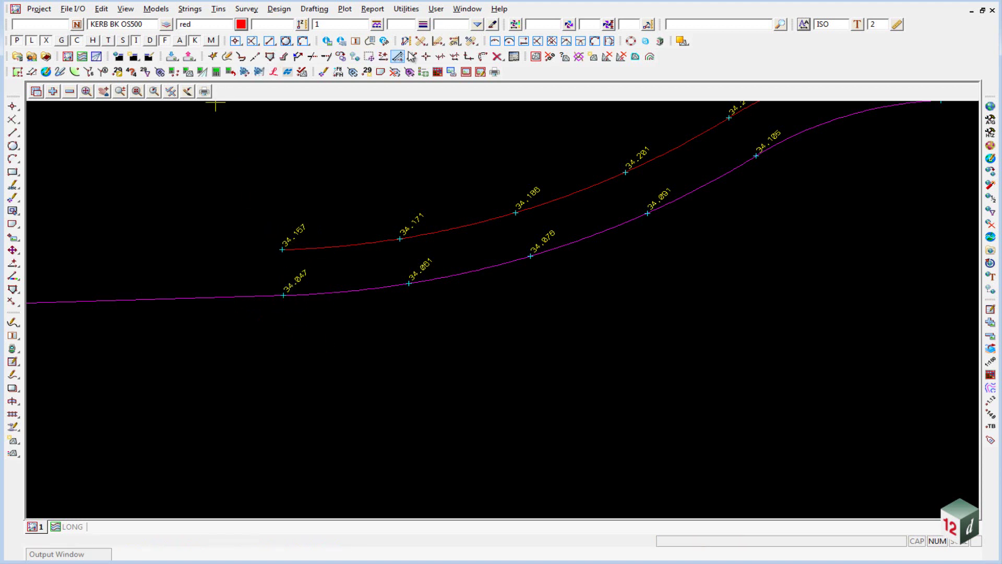
left_click(427, 41)
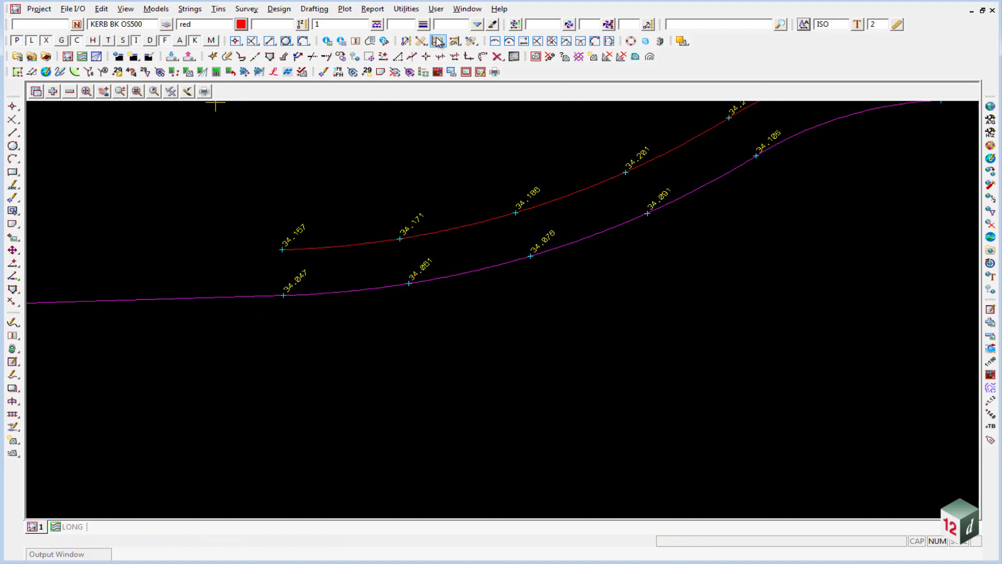
left_click(377, 288)
middle_click(377, 290)
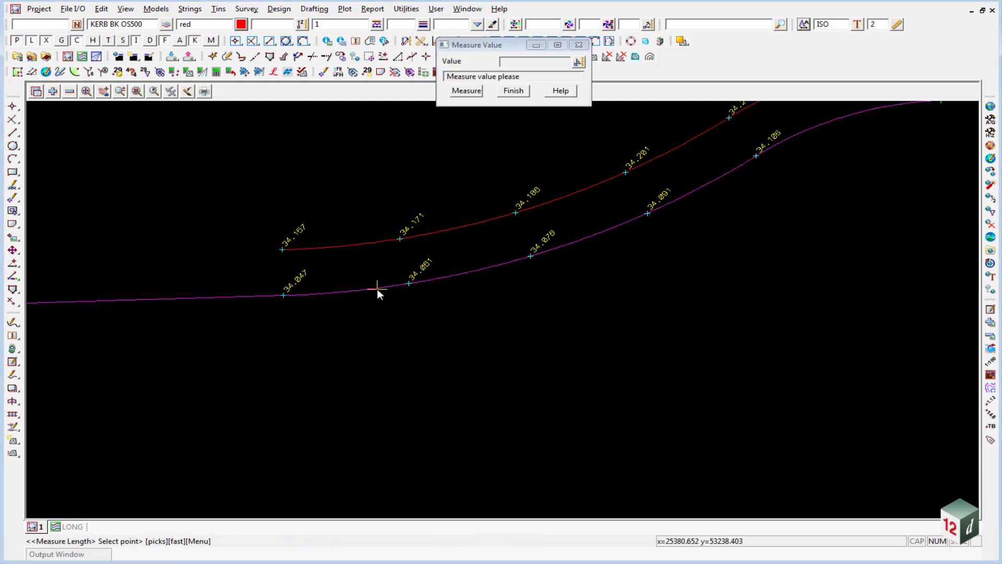
left_click(362, 243)
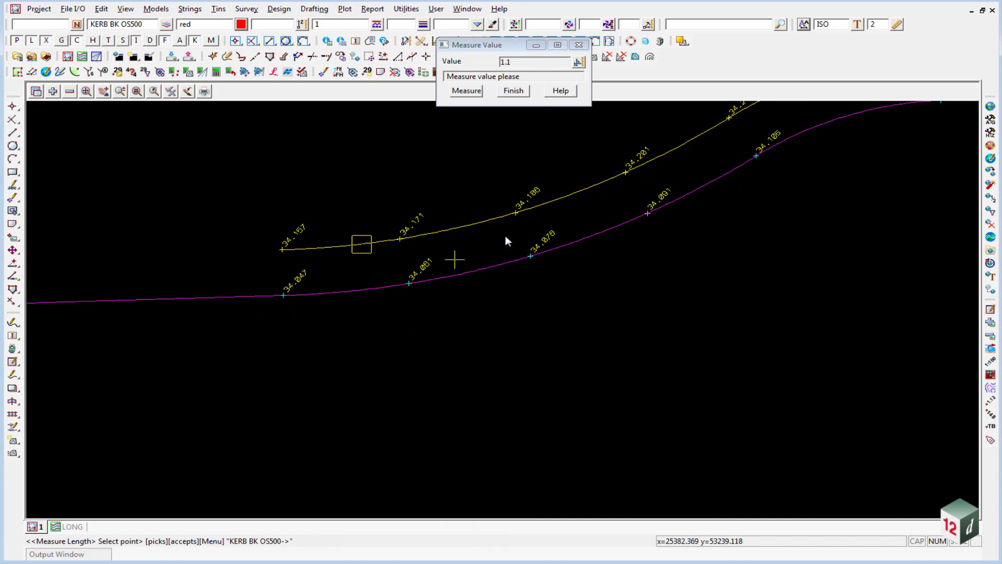
left_click(514, 91)
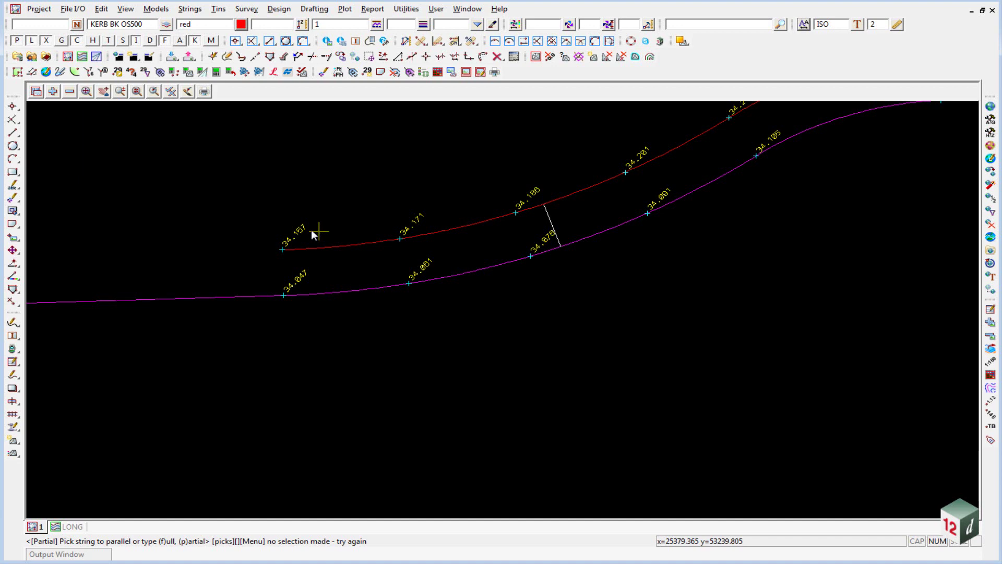
Set up Setout Points using Super String with magenta as the circle colour and SETOUT KERB as the setout model.
scroll(278, 299, "down", 2)
scroll(331, 233, "down", 1)
scroll(351, 249, "down", 1)
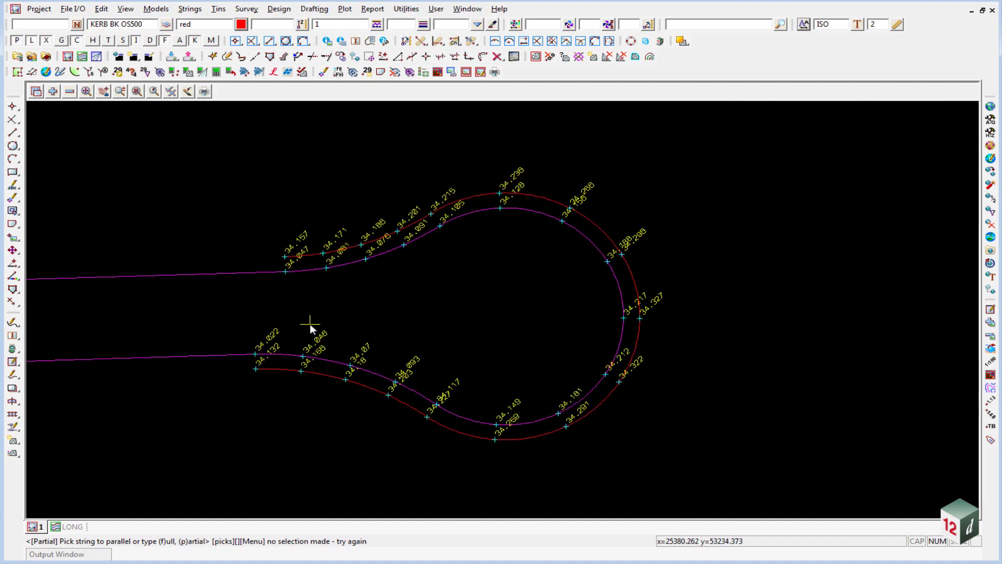
scroll(353, 297, "up", 1)
scroll(365, 274, "down", 1)
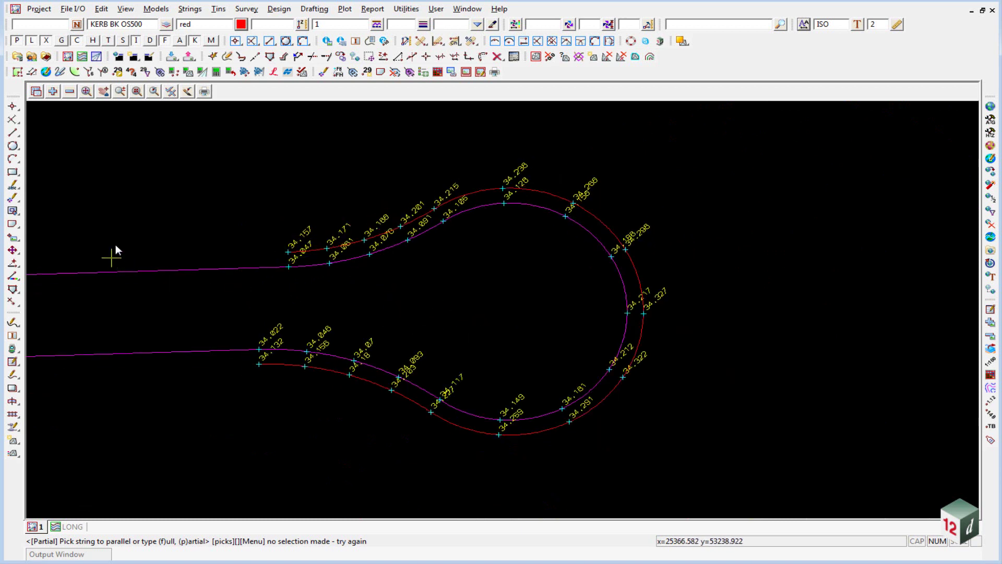
left_click(104, 74)
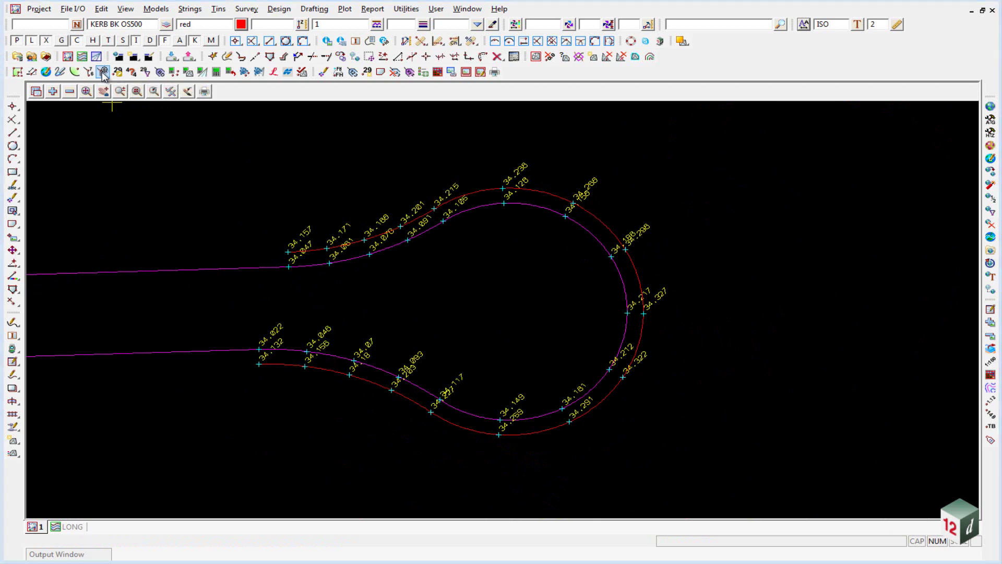
left_click_drag(246, 76, 161, 127)
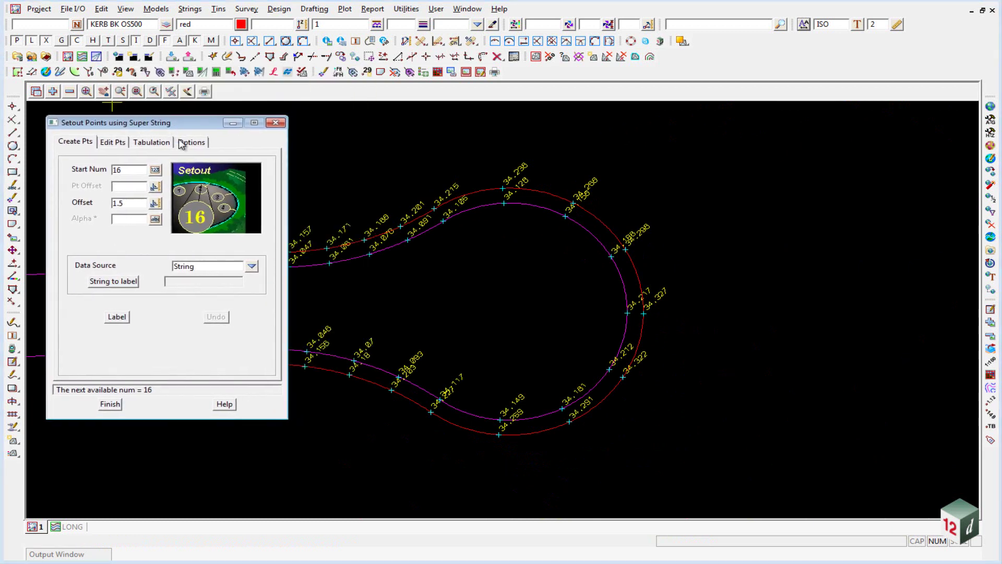
left_click(193, 142)
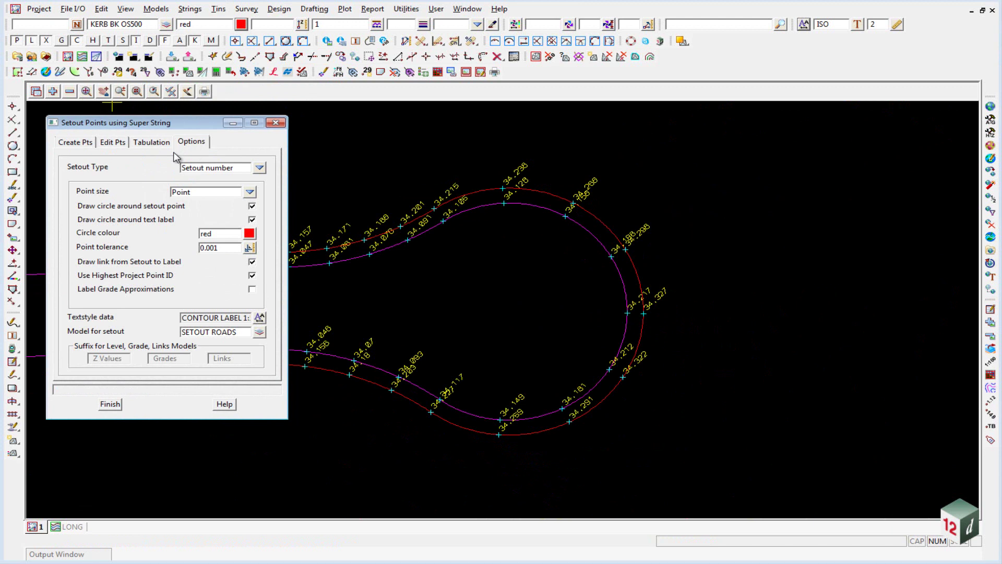
left_click(249, 233)
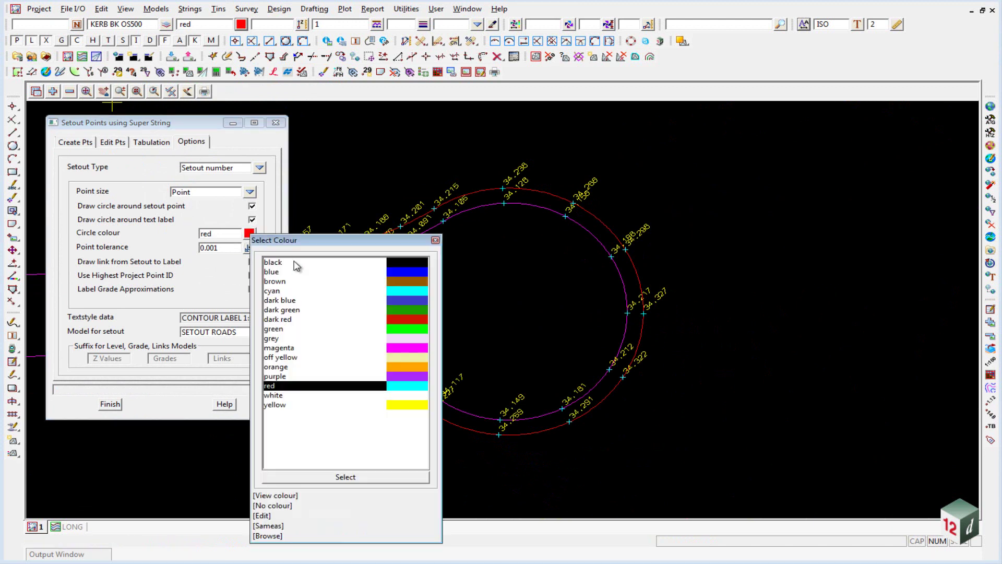
double_click(286, 348)
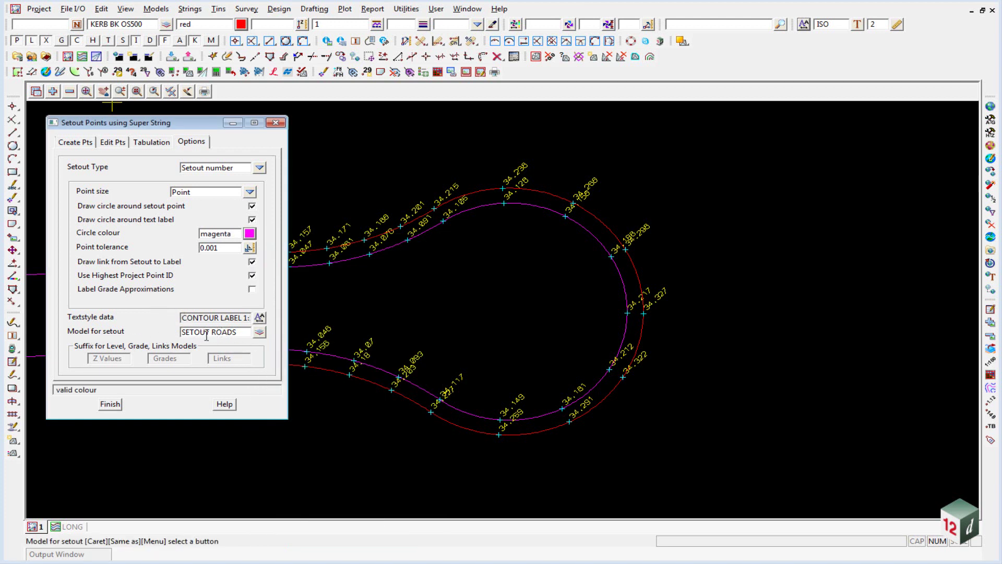
left_click_drag(213, 332, 238, 332)
type("KERB")
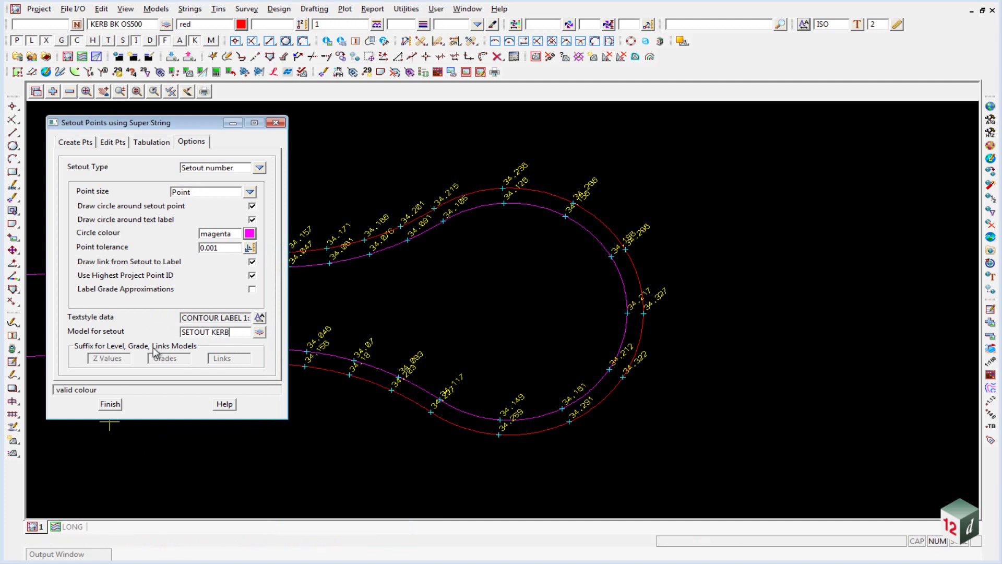
Label the red back-of-kerb string with setout numbers starting at 16, using a 1.5 label offset.
left_click(75, 143)
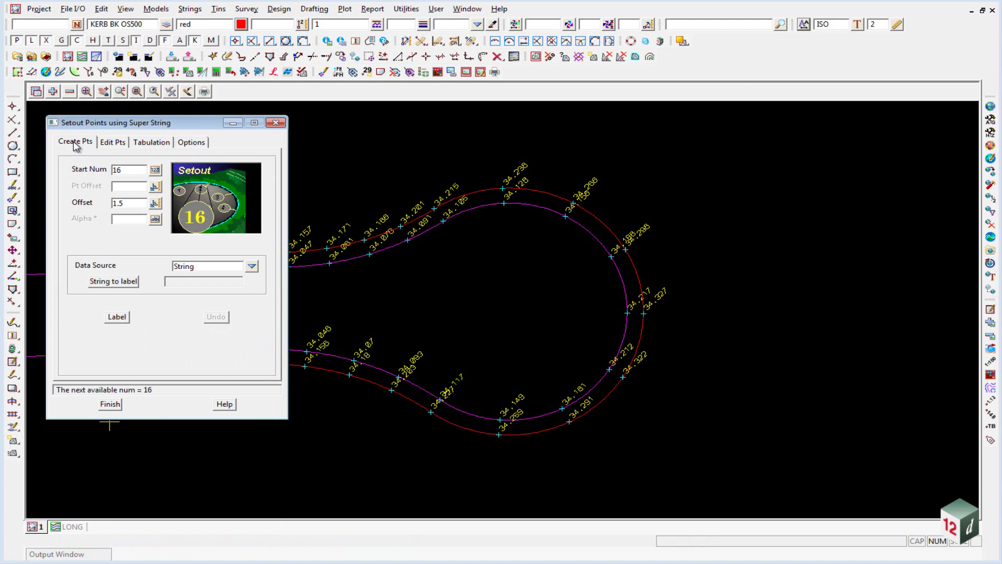
left_click(115, 286)
left_click(392, 250)
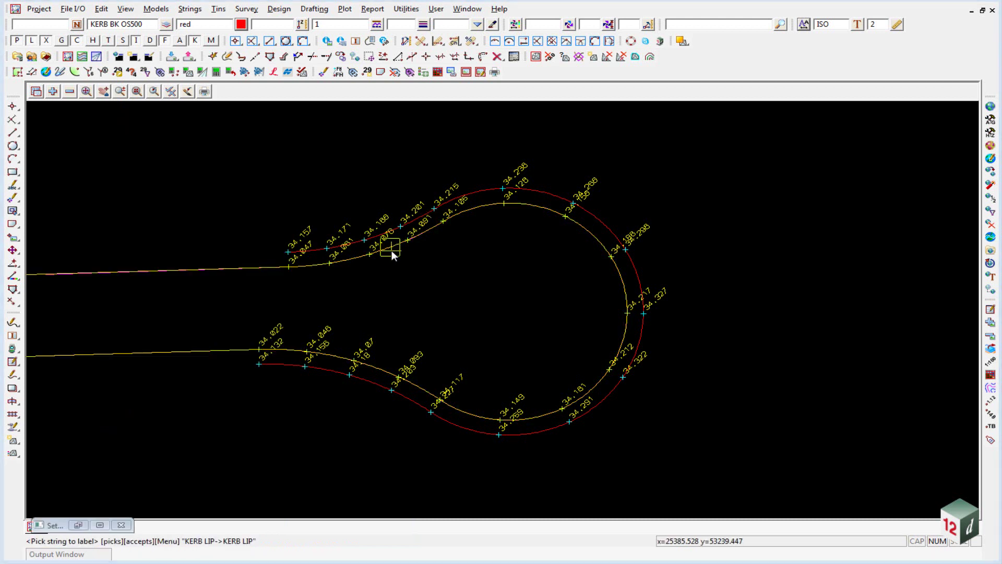
left_click(408, 227)
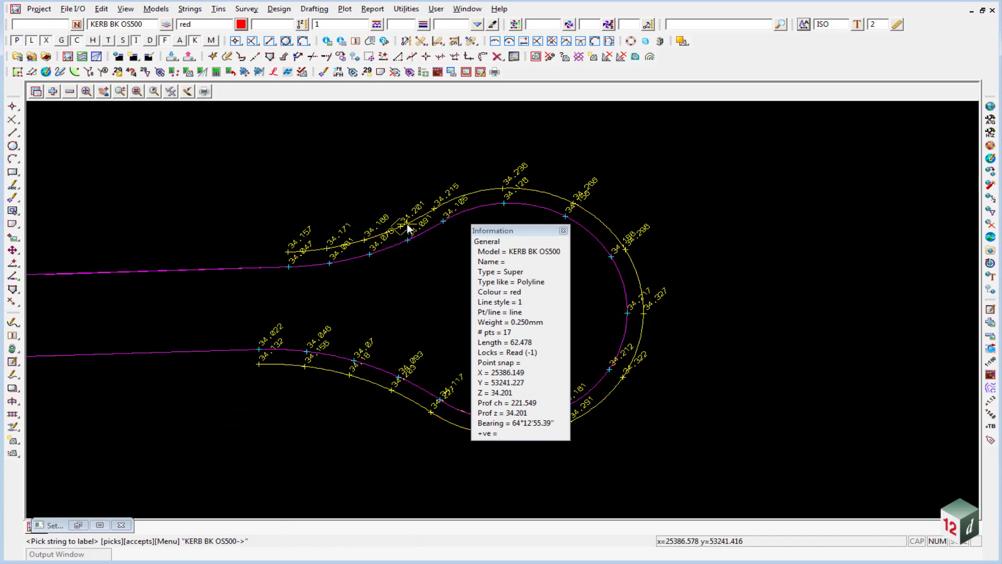
middle_click(343, 215)
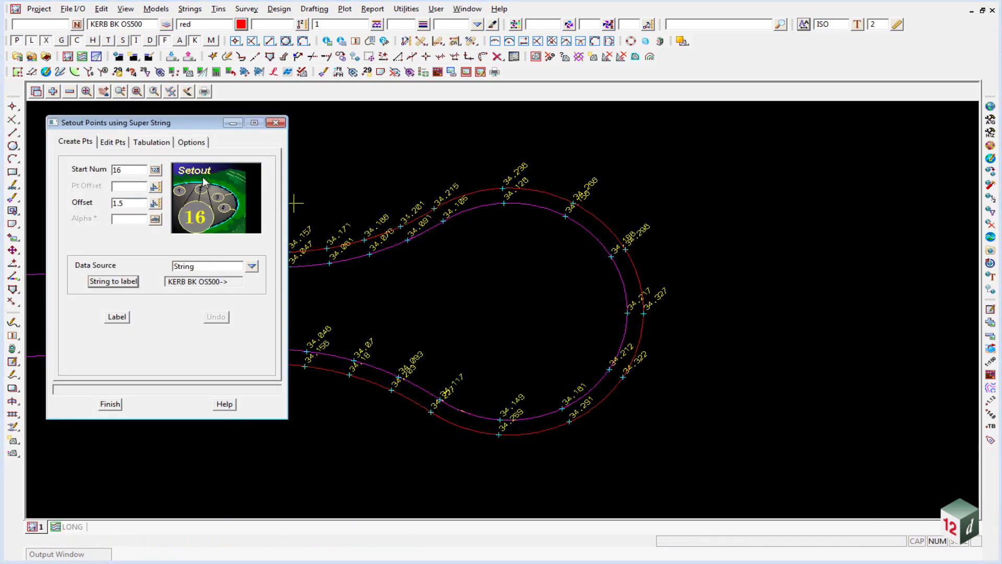
left_click(123, 169)
key("Return")
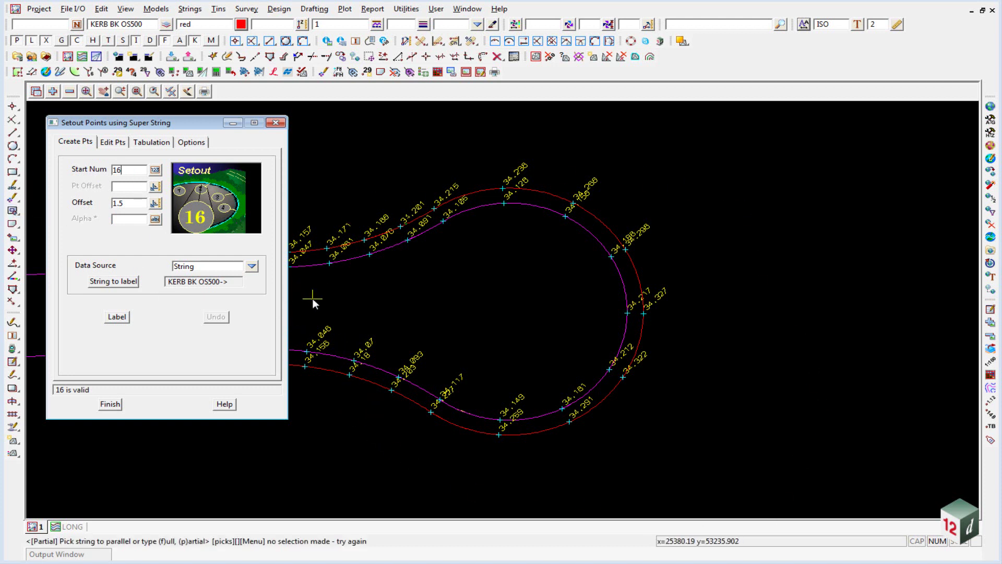
left_click(117, 317)
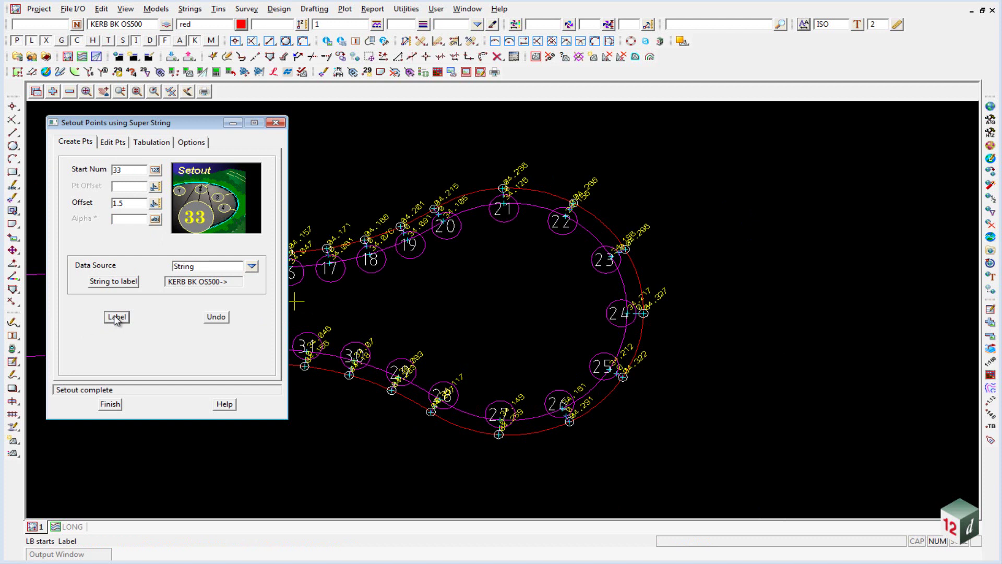
Remove model KERB LIP from plan view 1 and turn off the display of Z values.
left_click(69, 91)
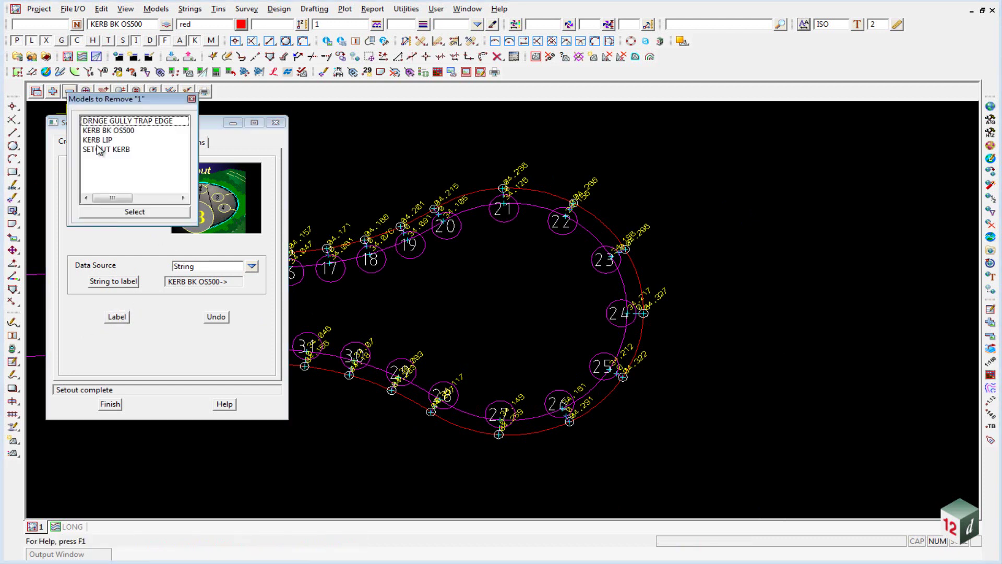
double_click(102, 145)
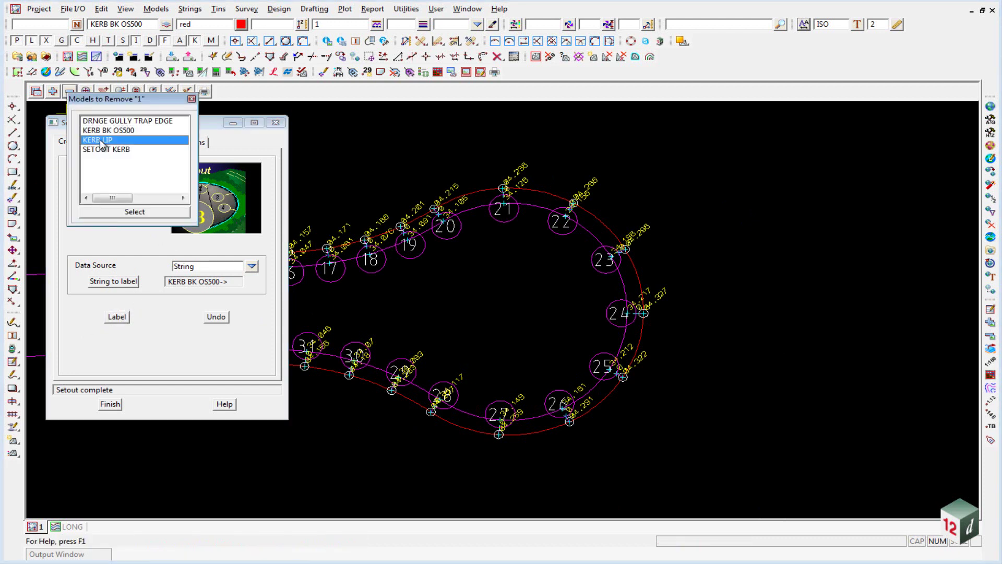
left_click(170, 92)
left_click(196, 169)
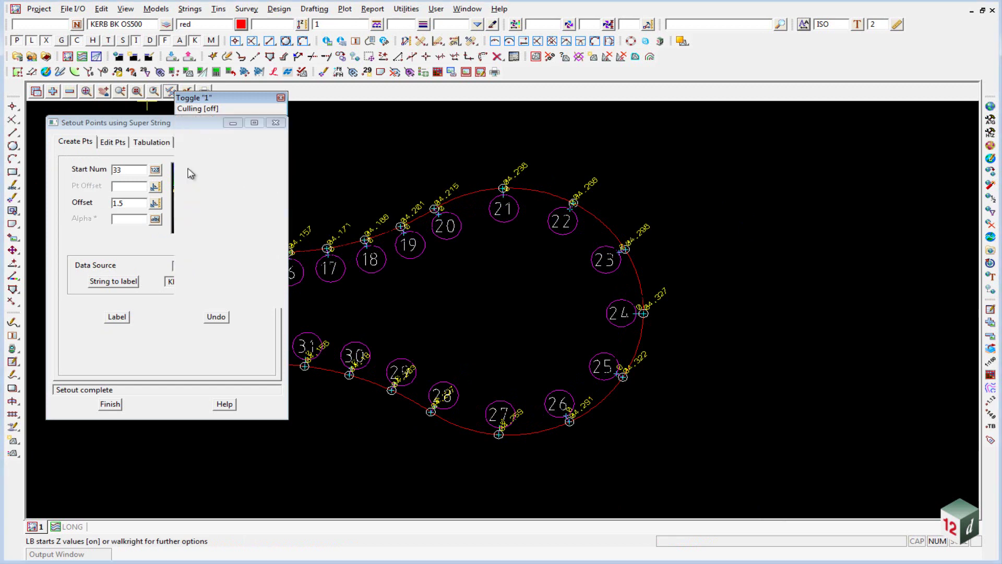
middle_click_drag(439, 208, 573, 175)
scroll(537, 152, "up", 1)
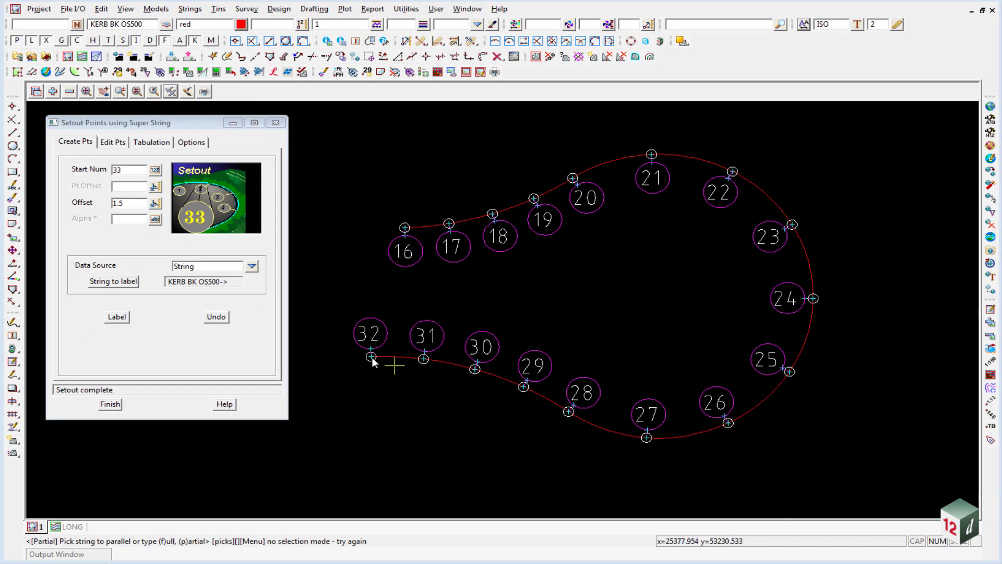
Set the tabulation data source to String and select the SETOUT KERB setout string as the string to tabulate.
left_click(150, 145)
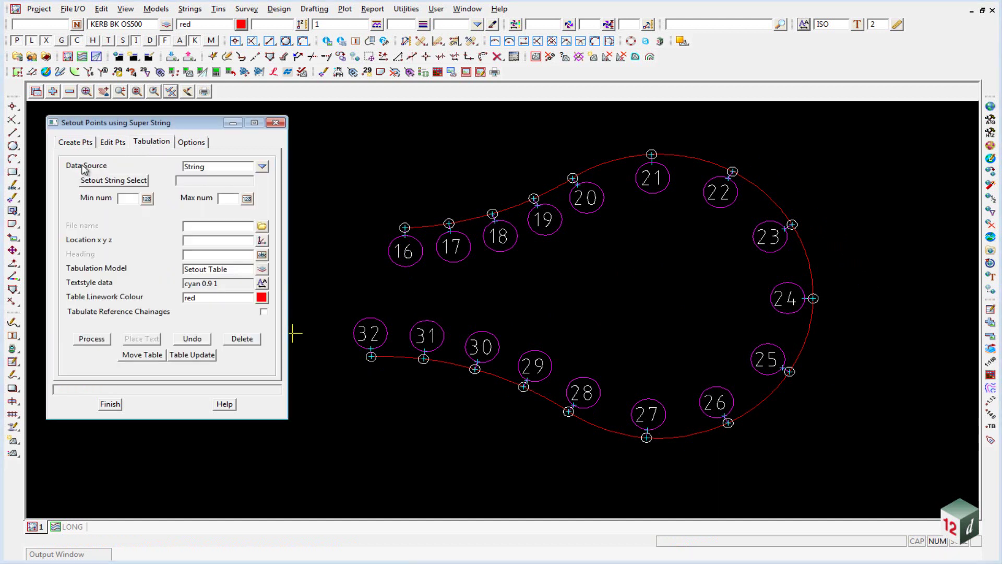
left_click(256, 166)
left_click(441, 244)
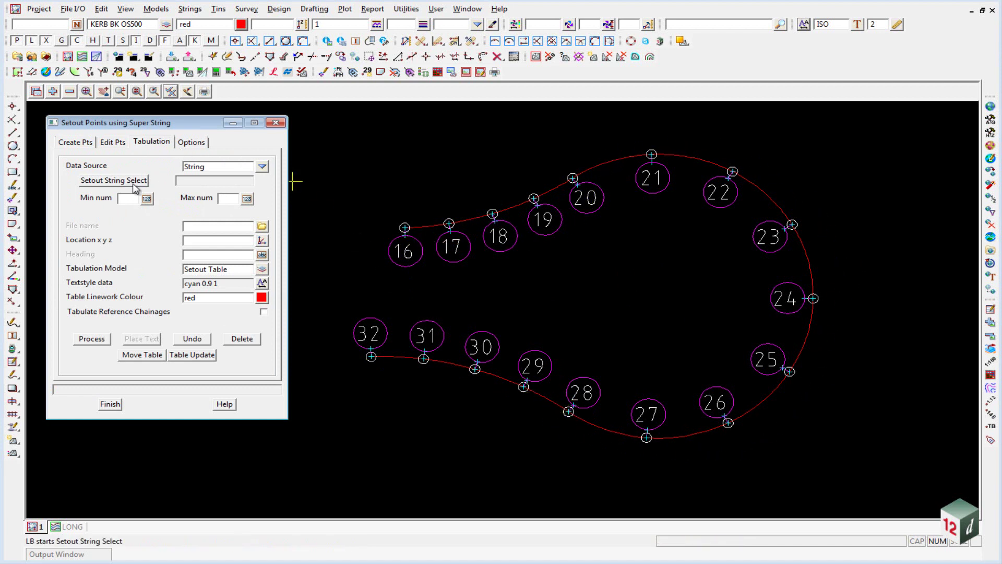
left_click(99, 182)
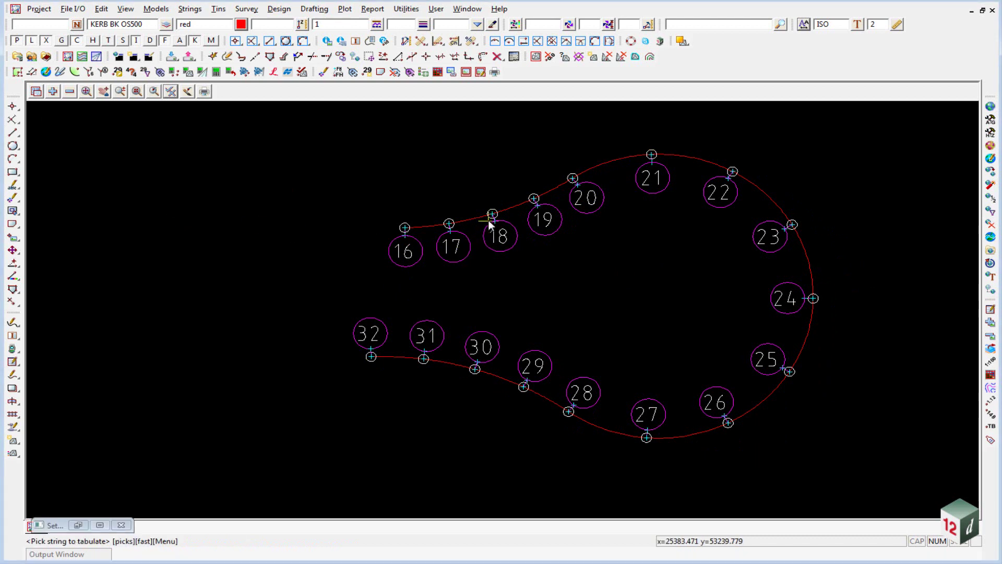
left_click(492, 214)
left_click(493, 215)
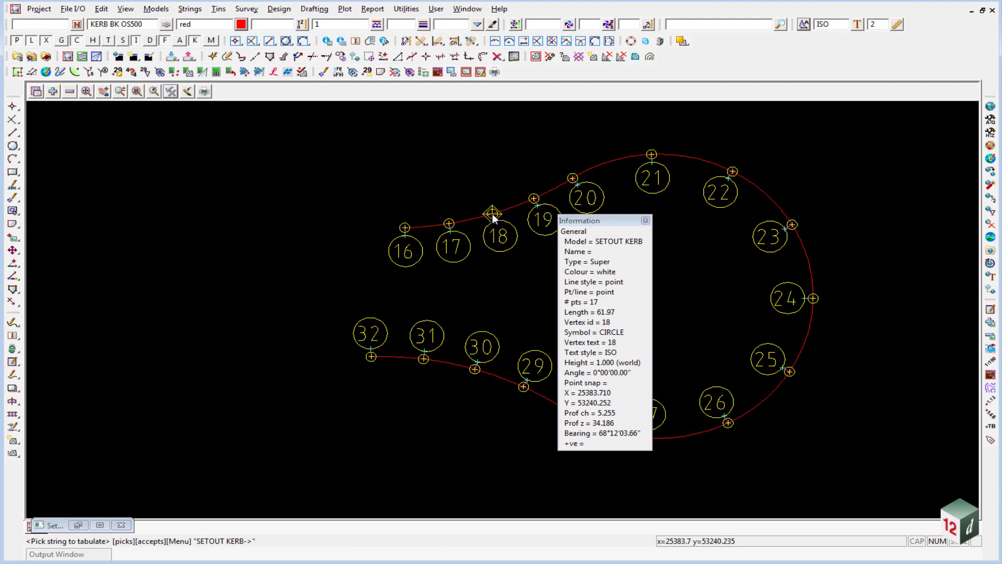
middle_click(492, 214)
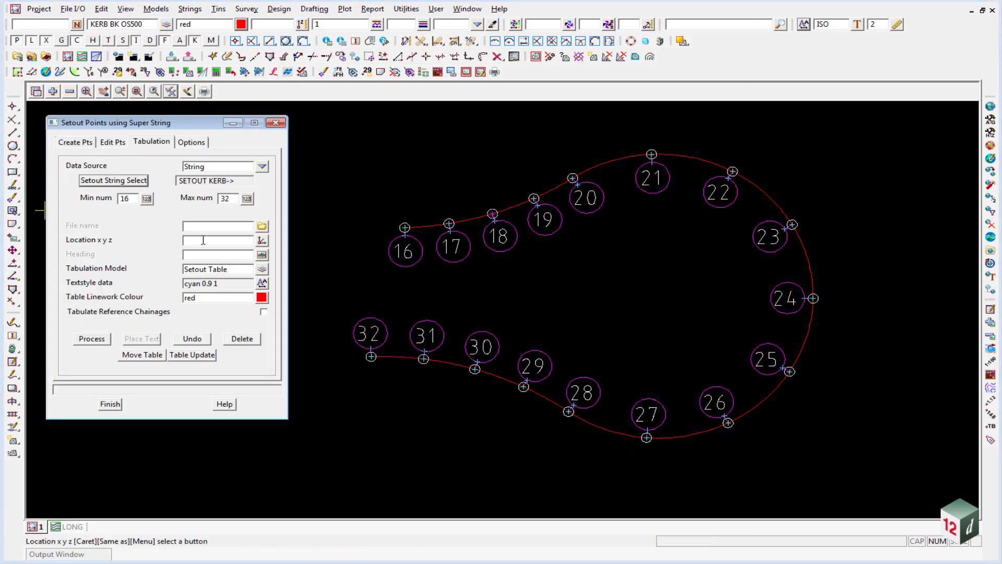
Pick the table location in the empty area to the upper right of the cul-de-sac.
left_click(261, 240)
scroll(379, 201, "down", 3)
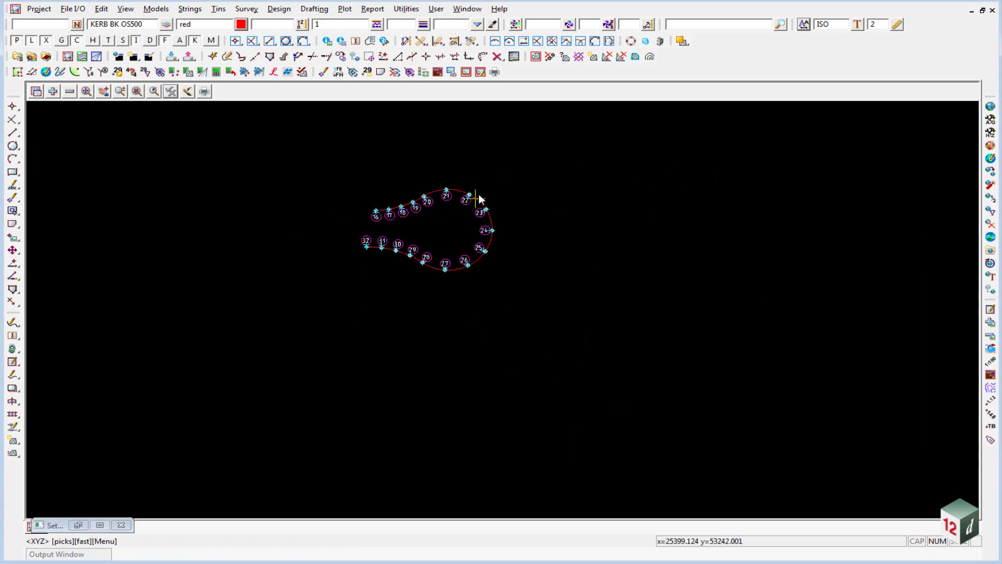
scroll(479, 198, "up", 2)
left_click(617, 165)
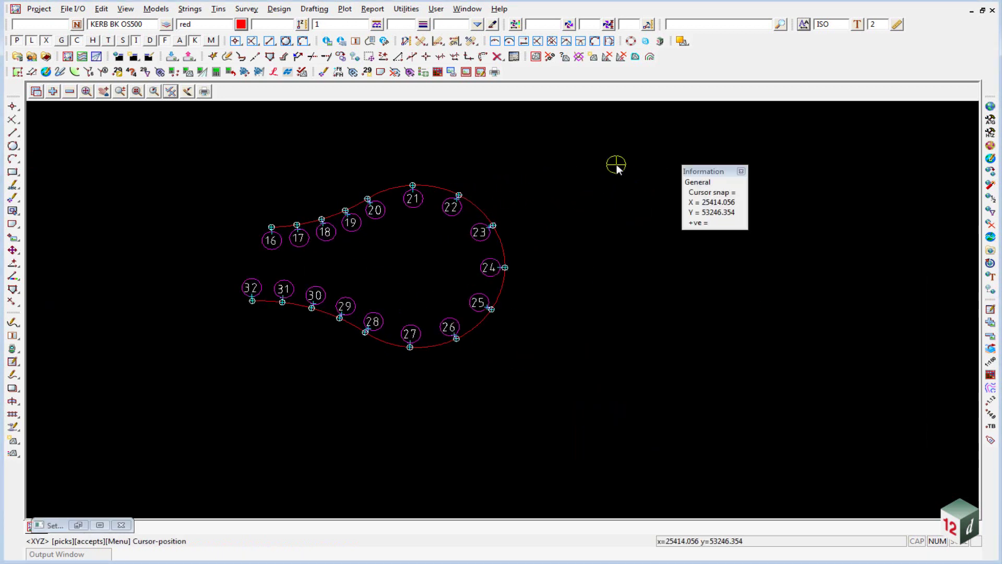
middle_click(616, 165)
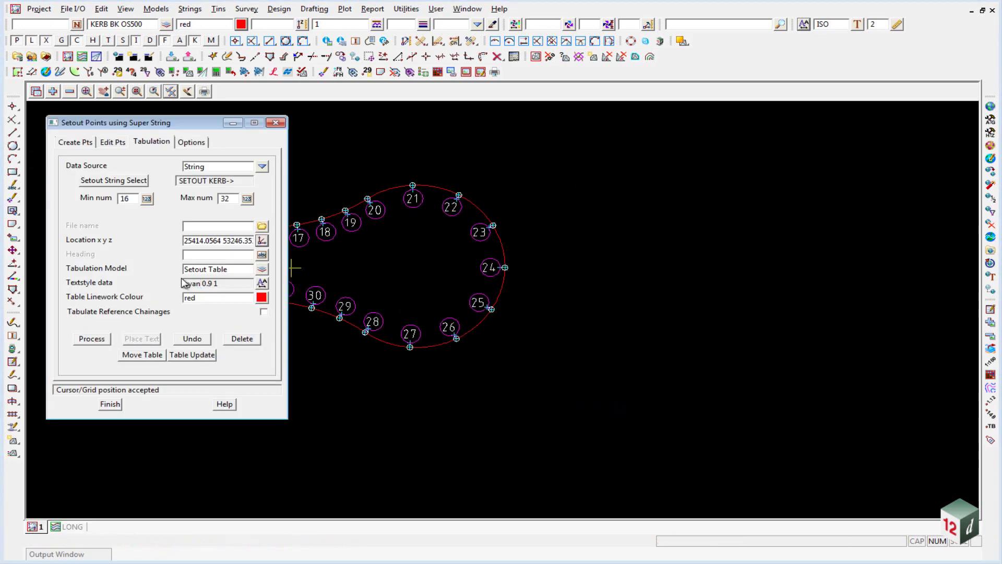
Give the table the heading SETOUT POINTS, tabulation model text table kerb and text style CONTOUR LABEL 1:500.
left_click(197, 255)
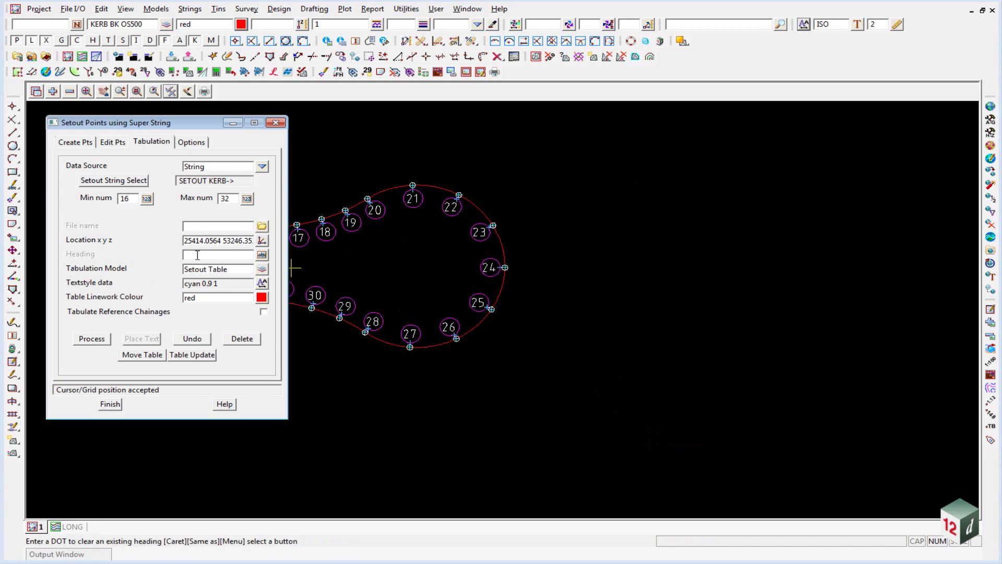
type("SETOUT POINTS")
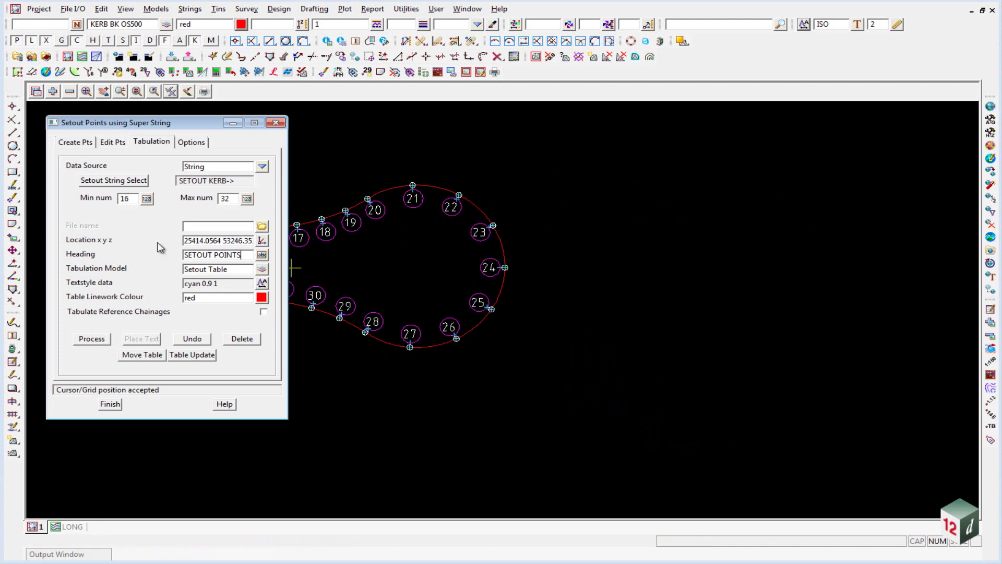
key("Return")
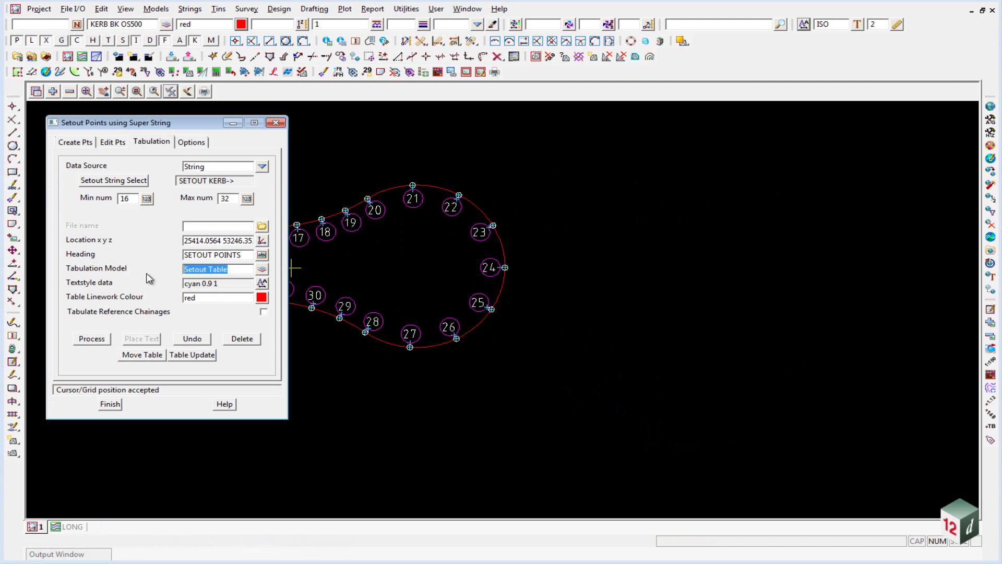
type("text tab")
left_click(262, 283)
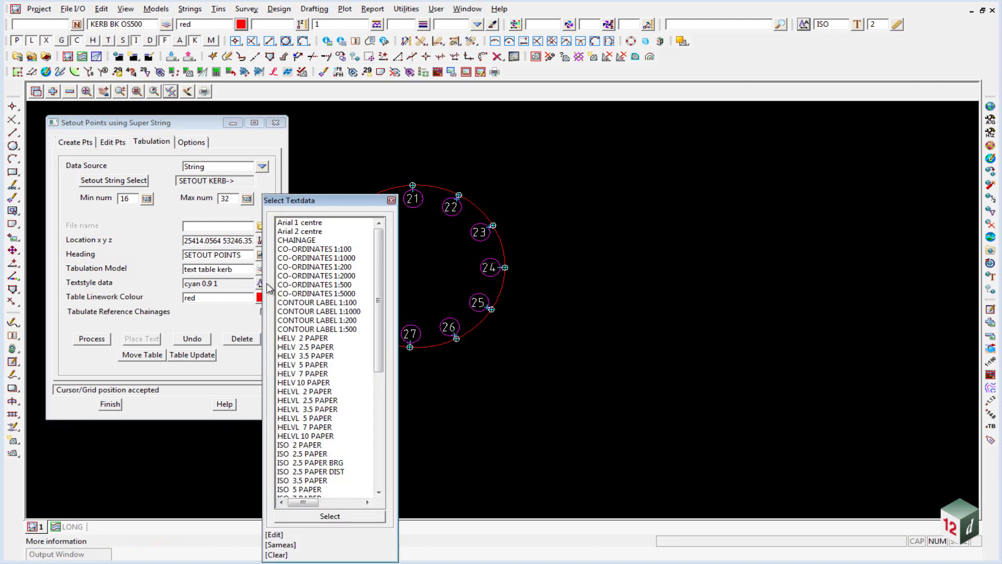
double_click(310, 330)
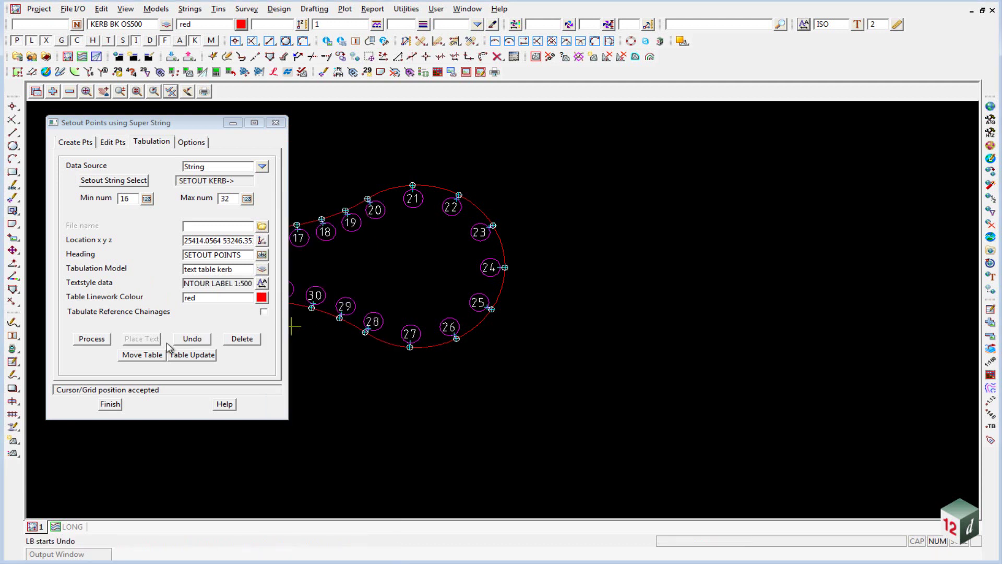
Generate the setout table with its text and turn off the vertex crosses in plan view 1.
left_click(91, 339)
left_click(141, 340)
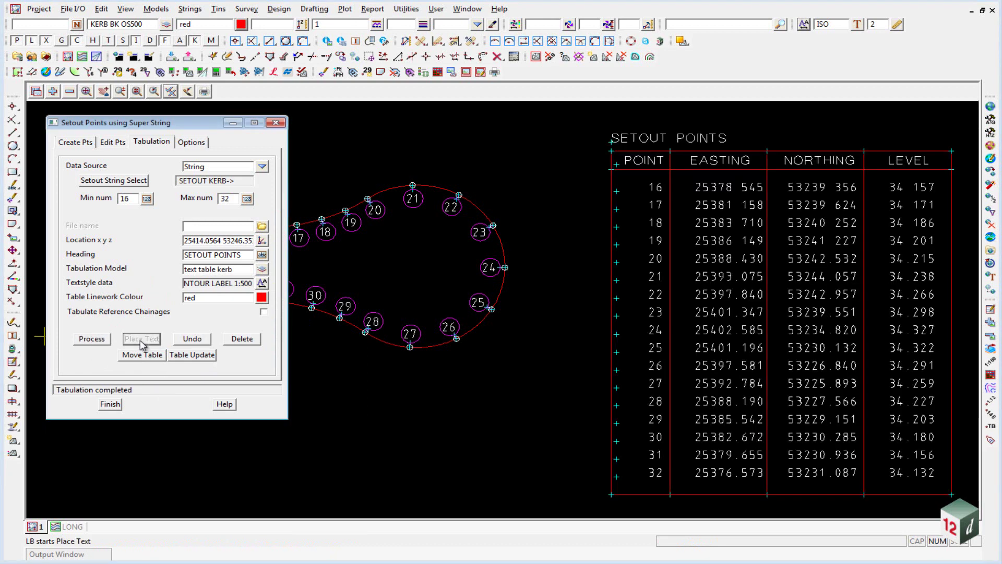
left_click(170, 91)
left_click(192, 152)
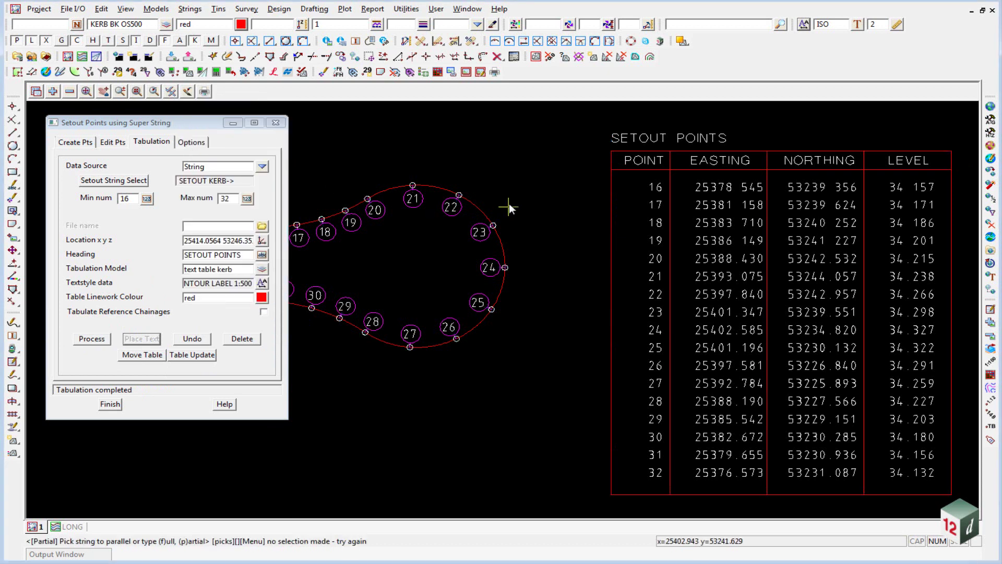
scroll(457, 180, "down", 1)
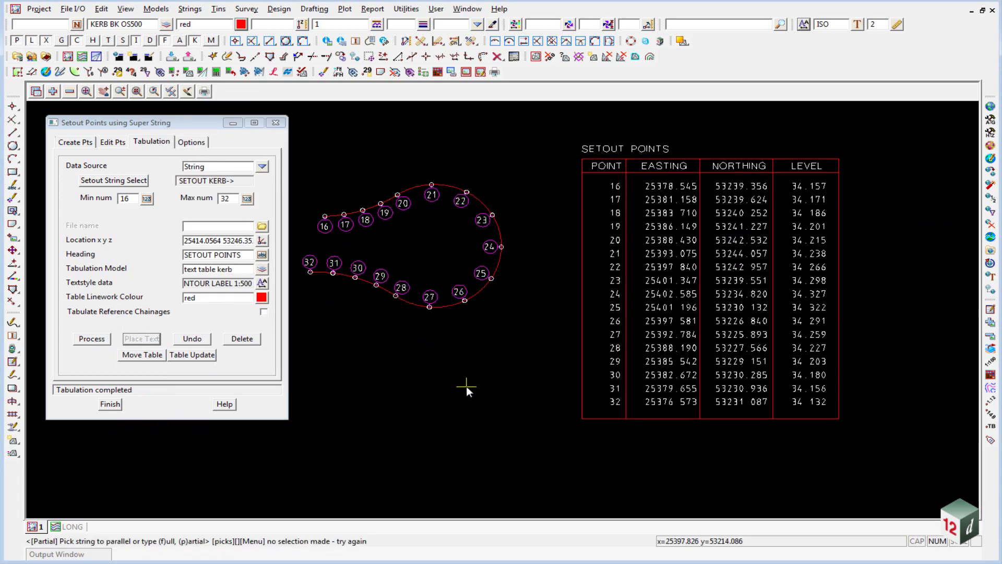
Move the setout table closer to the cul-de-sac with Move Table and finish Setout Points using Super String.
left_click(144, 357)
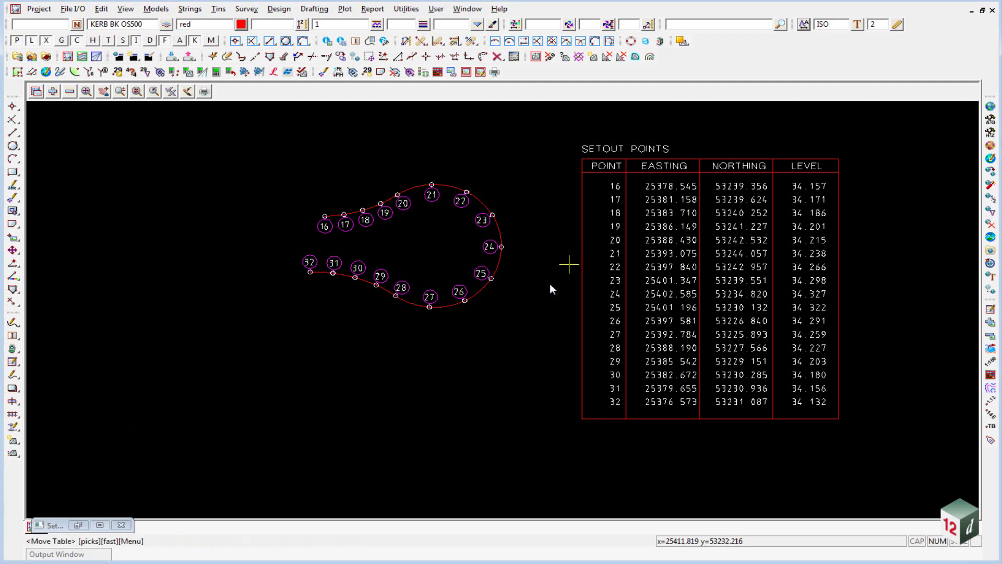
left_click(577, 254)
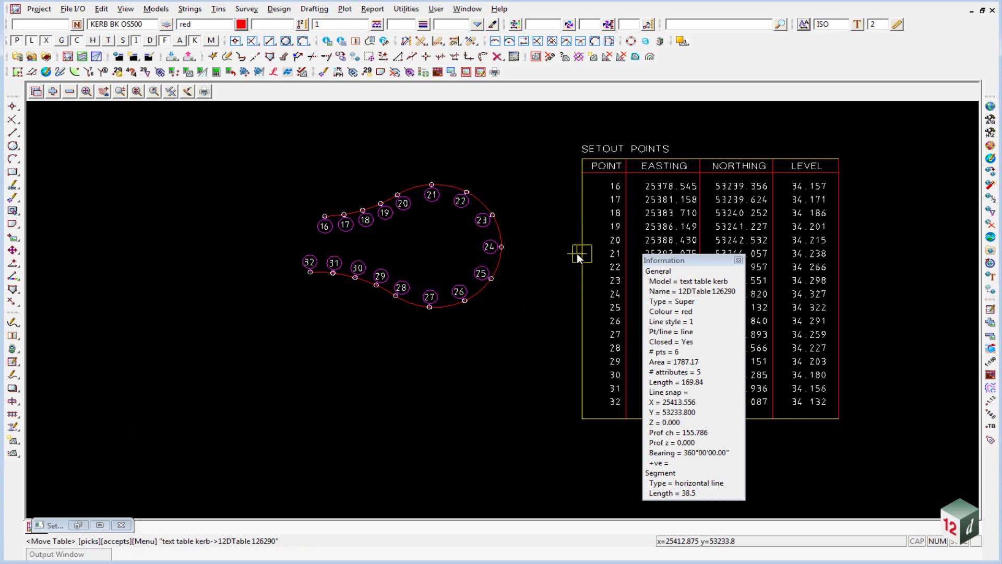
middle_click(577, 253)
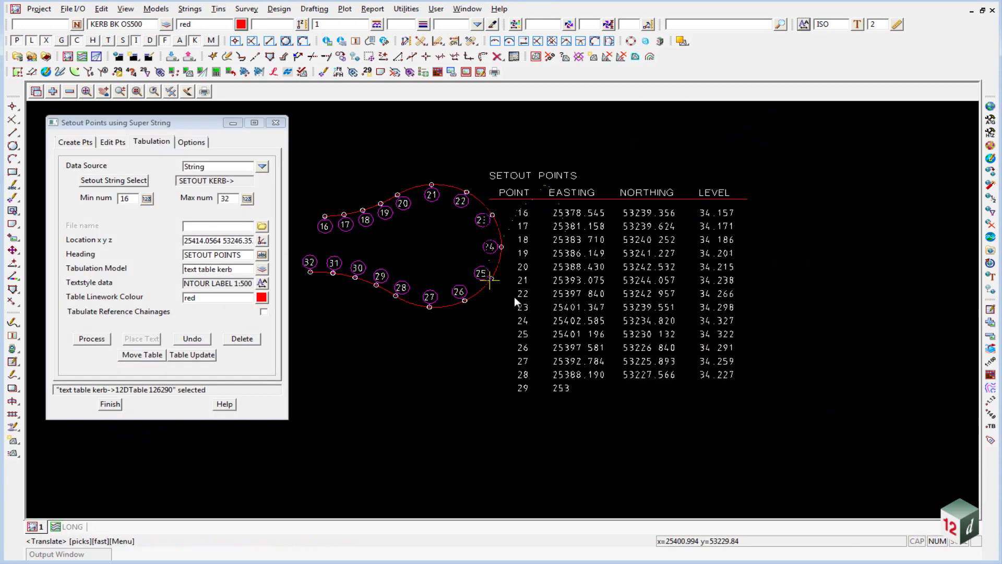
left_click(541, 231)
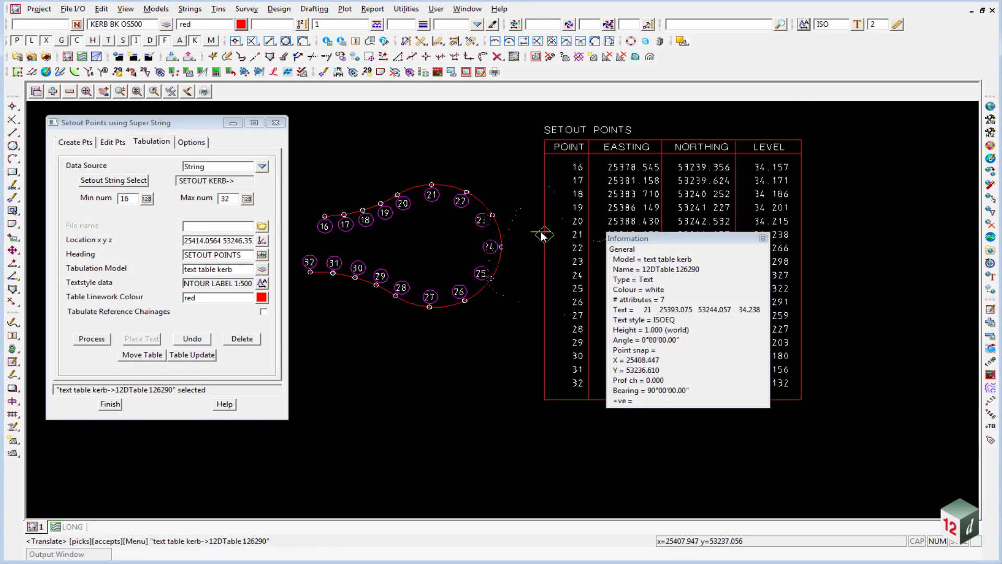
left_click(109, 404)
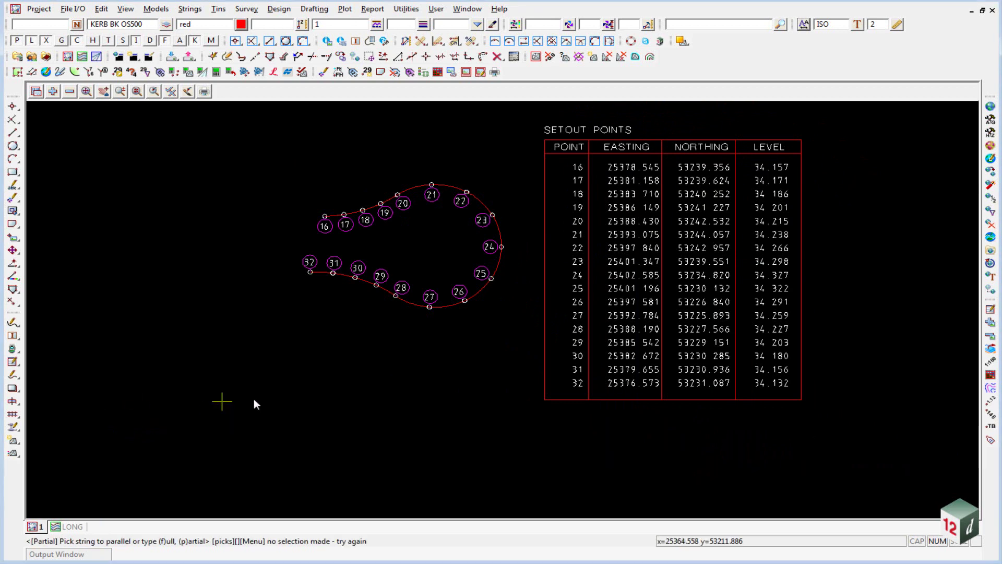
Translate the whole setout table by Name using its outer border, shifting it away from the cul-de-sac.
scroll(243, 392, "down", 1)
scroll(240, 391, "up", 1)
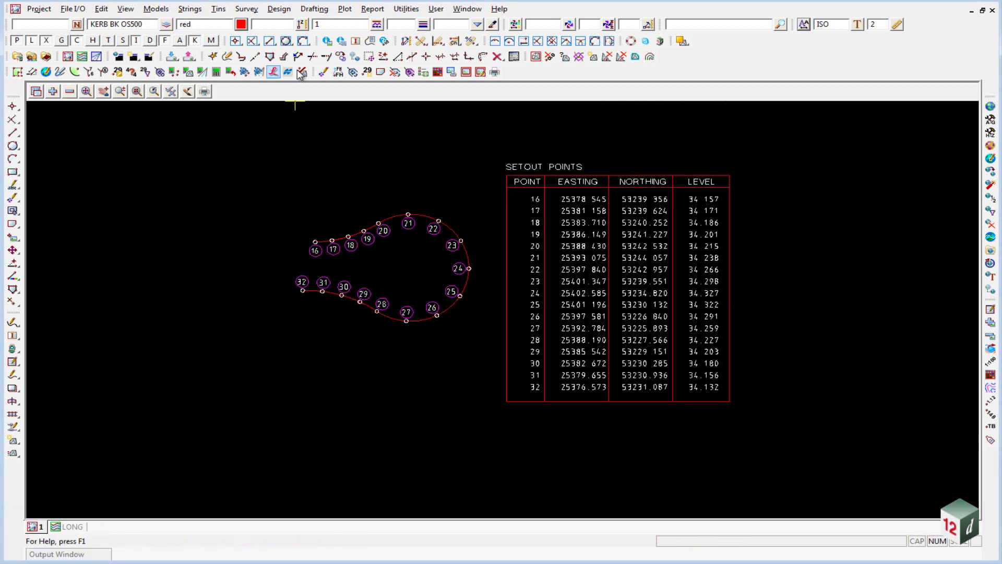
left_click(369, 57)
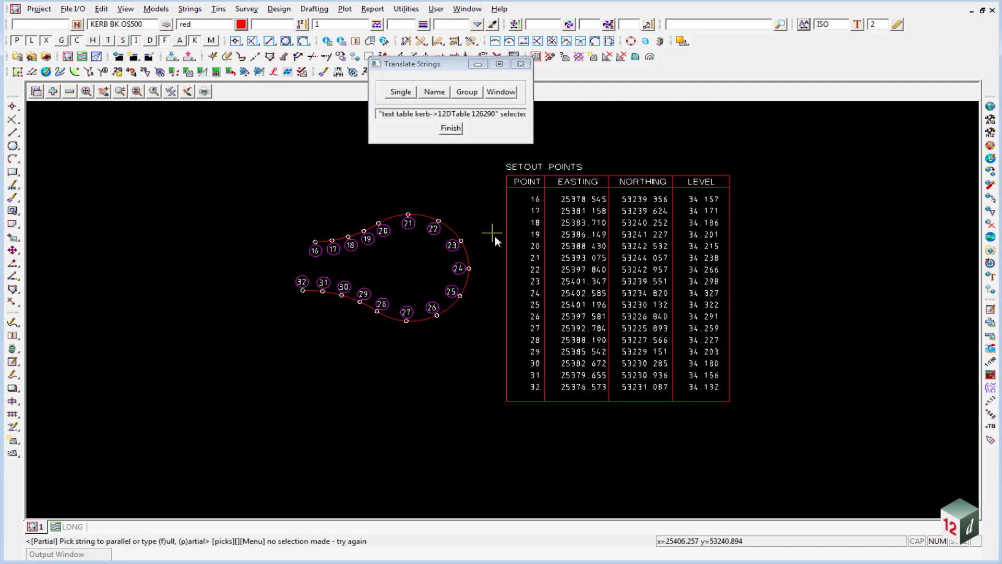
left_click(434, 92)
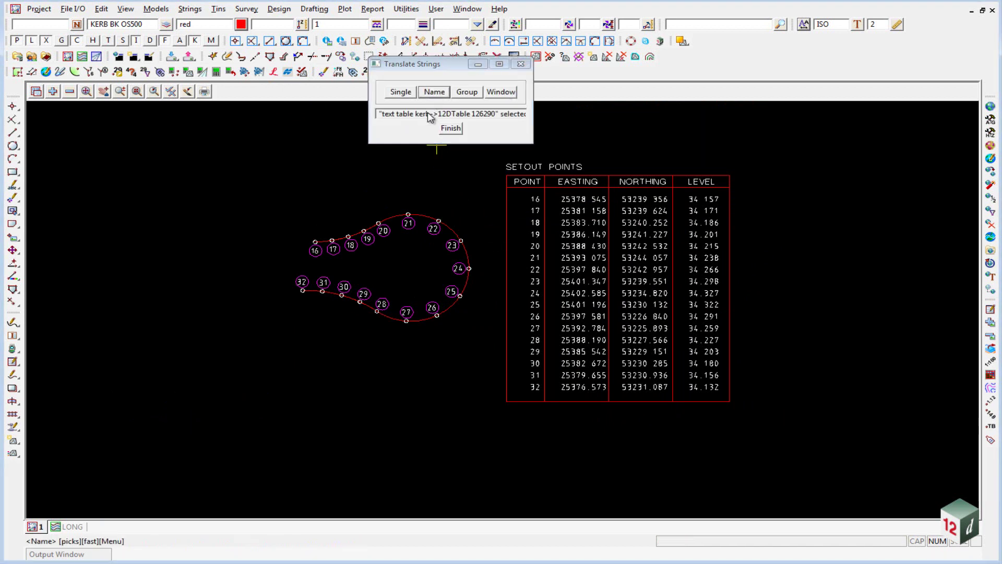
left_click(502, 240)
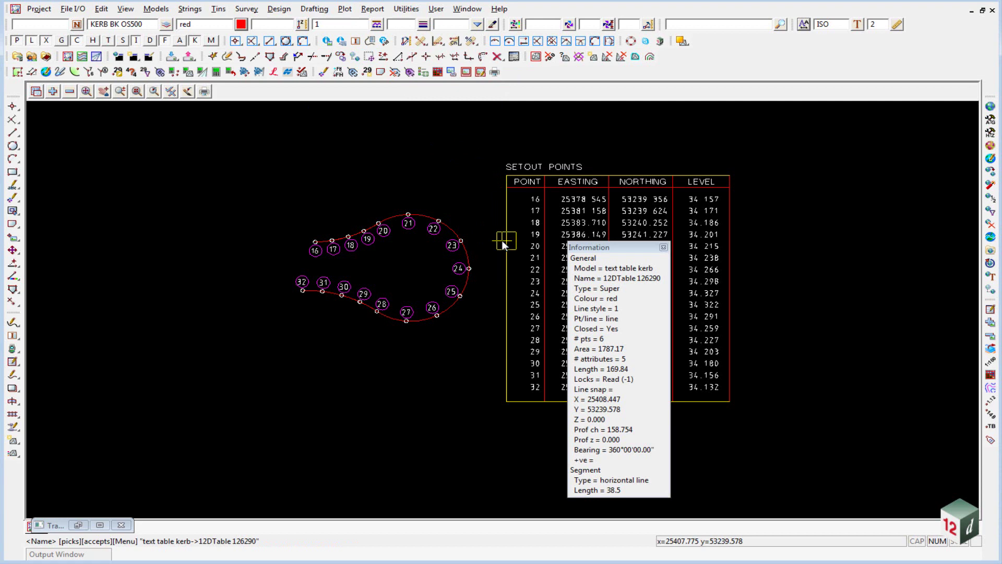
middle_click(502, 244)
left_click(497, 237)
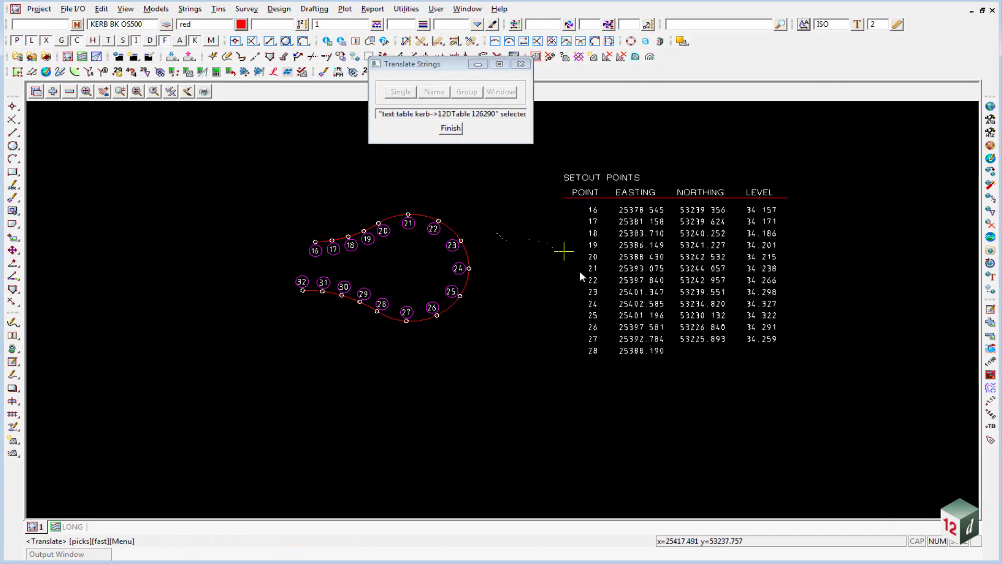